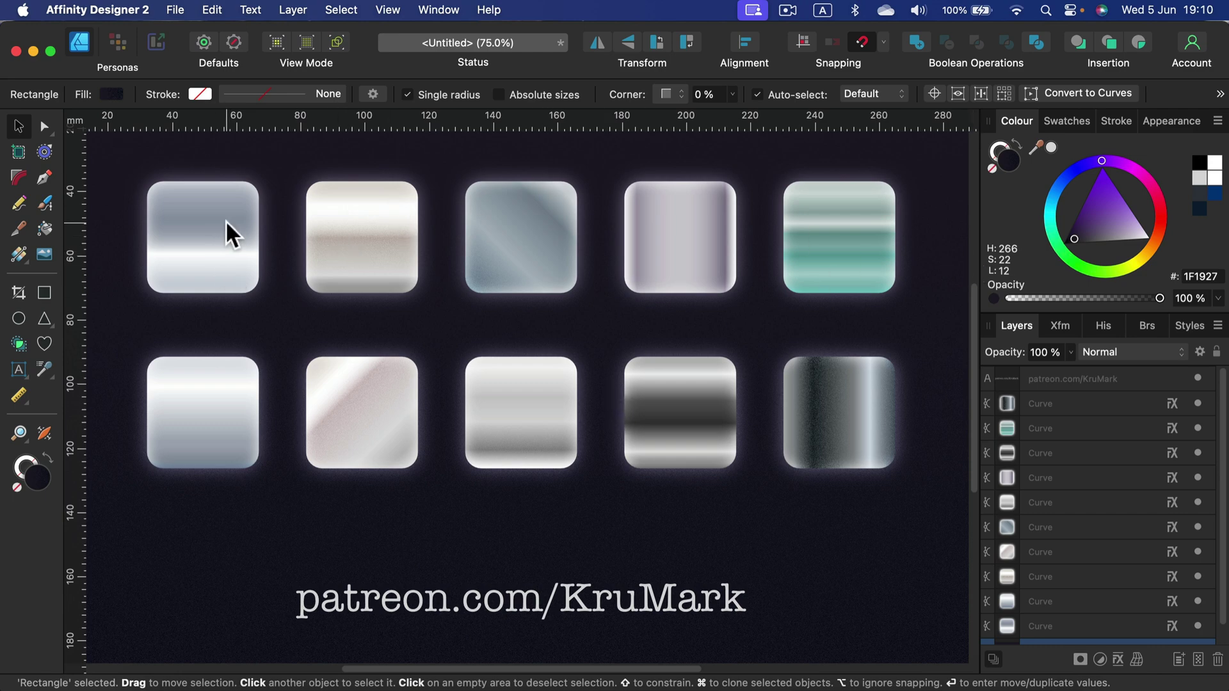
# Inspect the top-left tile's gradient fill, checking its middle stop and the stop at 65%
pyautogui.click(200, 216)
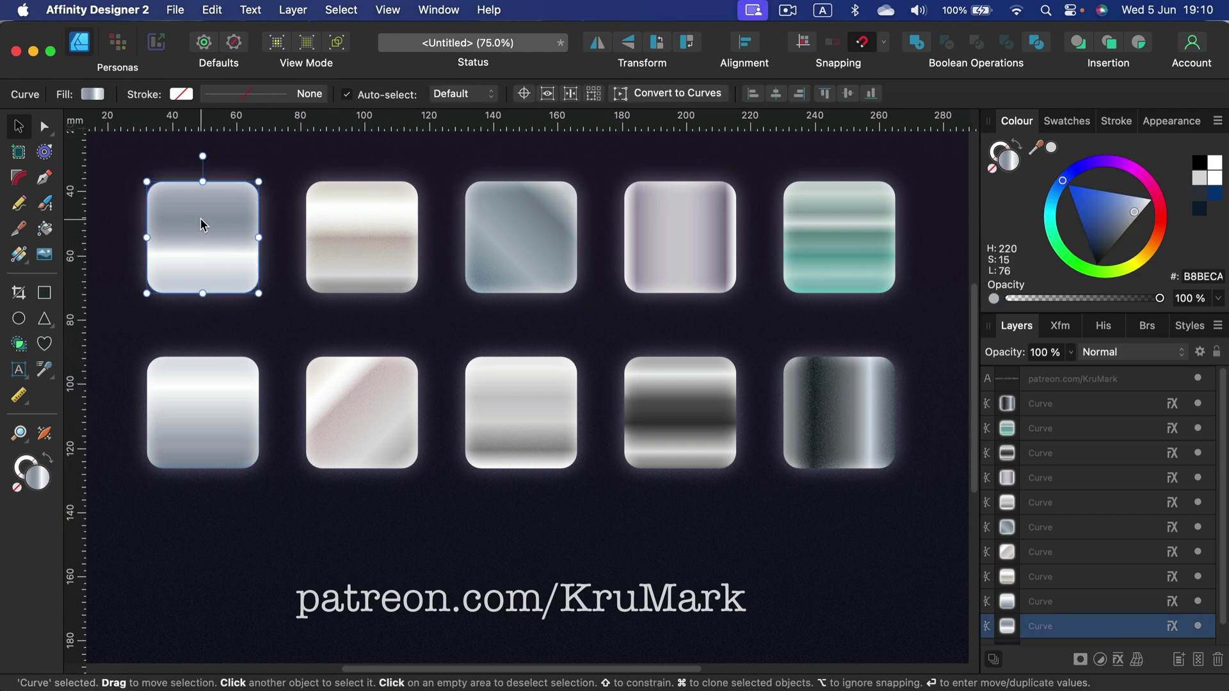
pyautogui.click(19, 254)
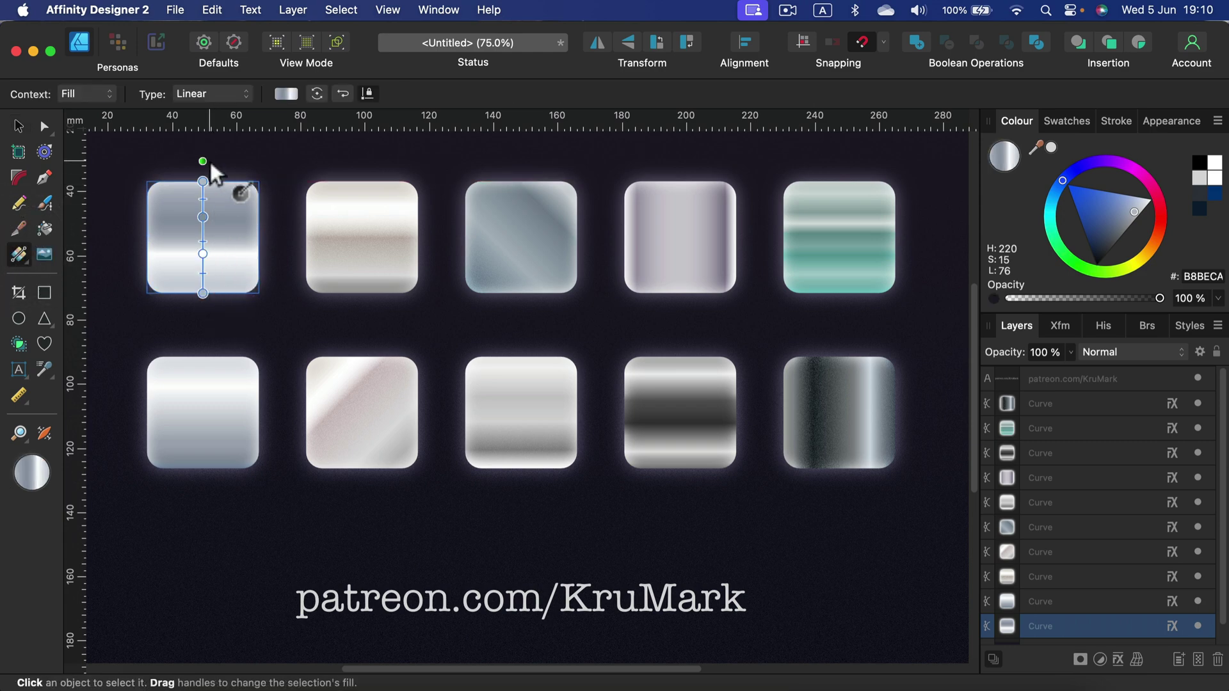
pyautogui.click(286, 93)
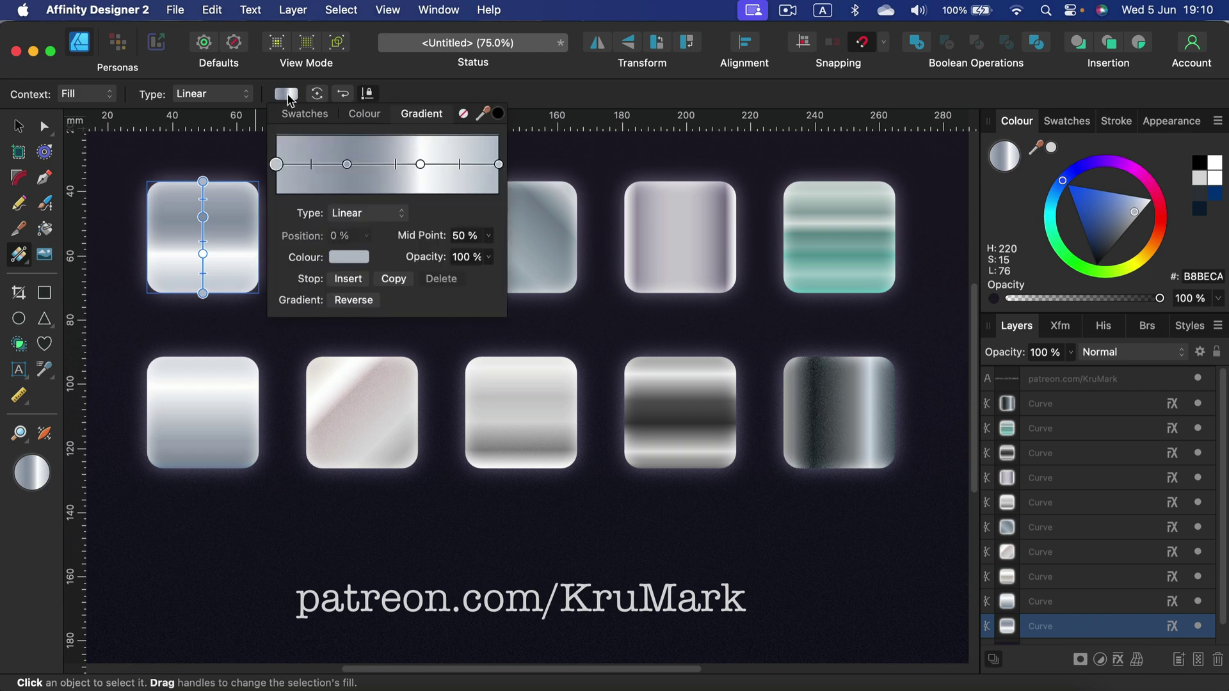
pyautogui.click(348, 163)
pyautogui.click(421, 163)
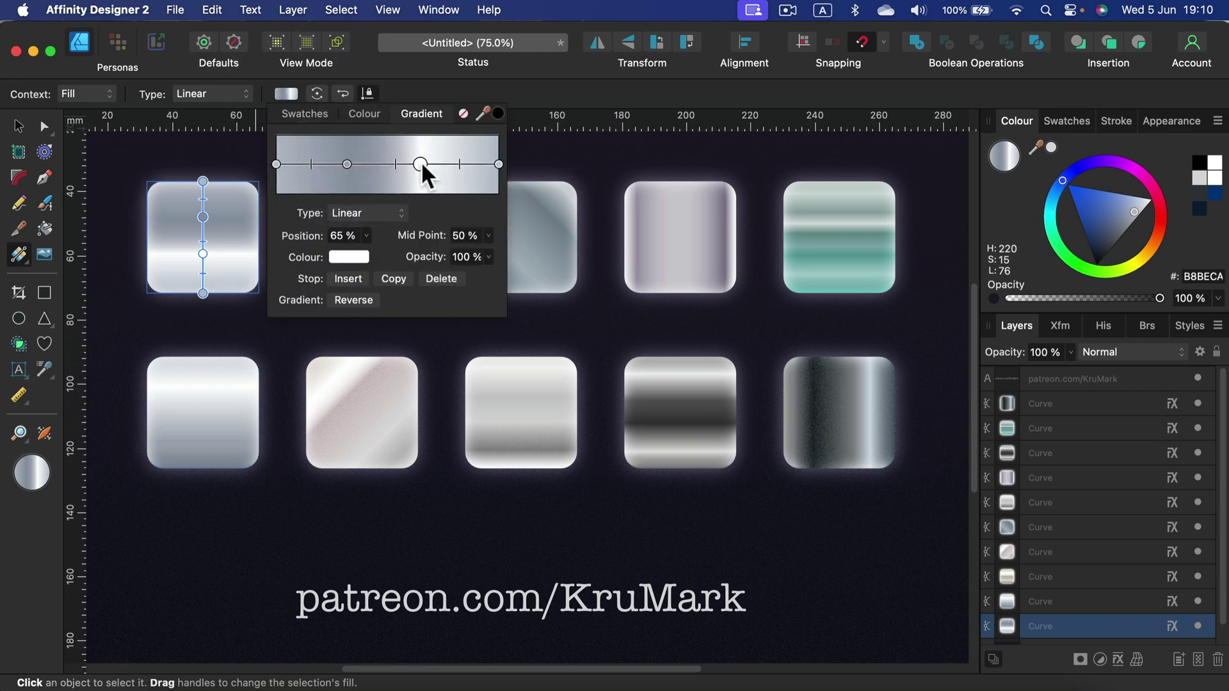
pyautogui.click(363, 258)
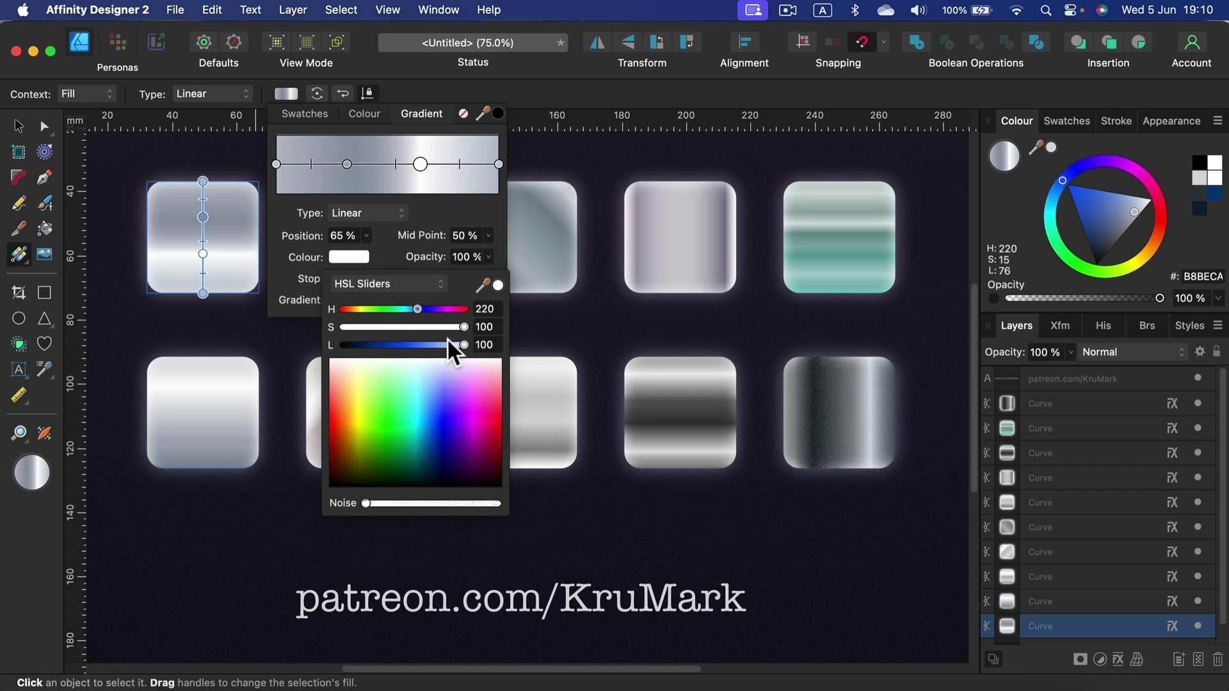
pyautogui.click(494, 94)
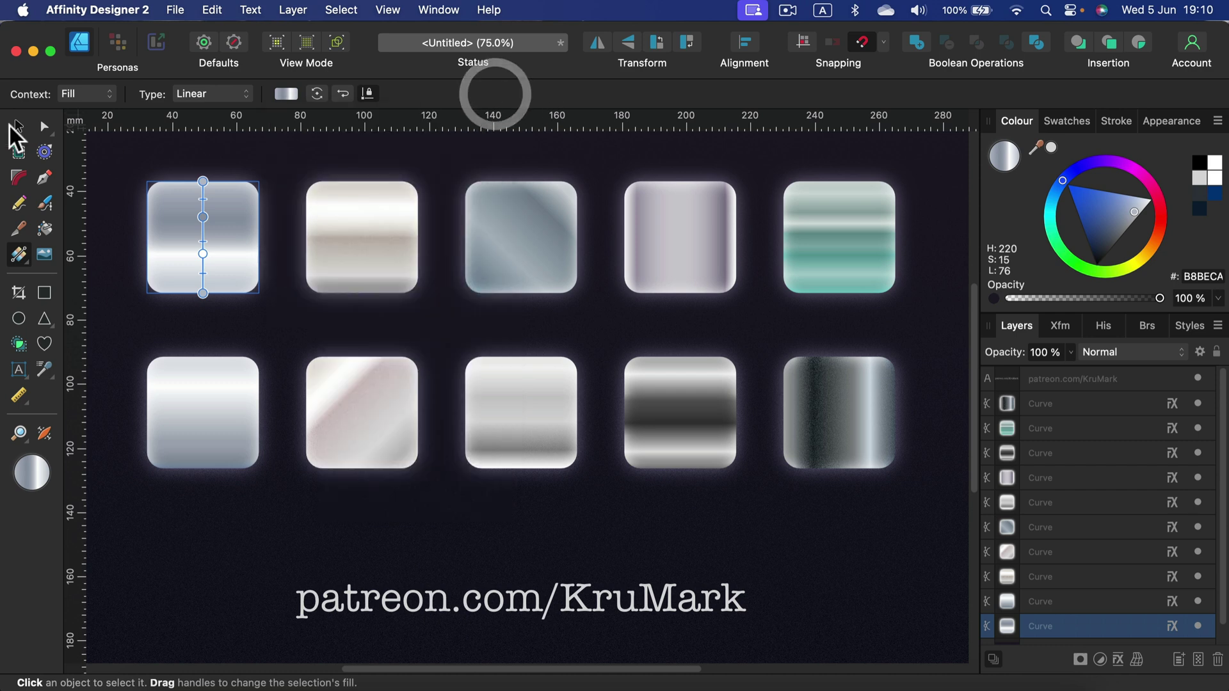
pyautogui.click(18, 126)
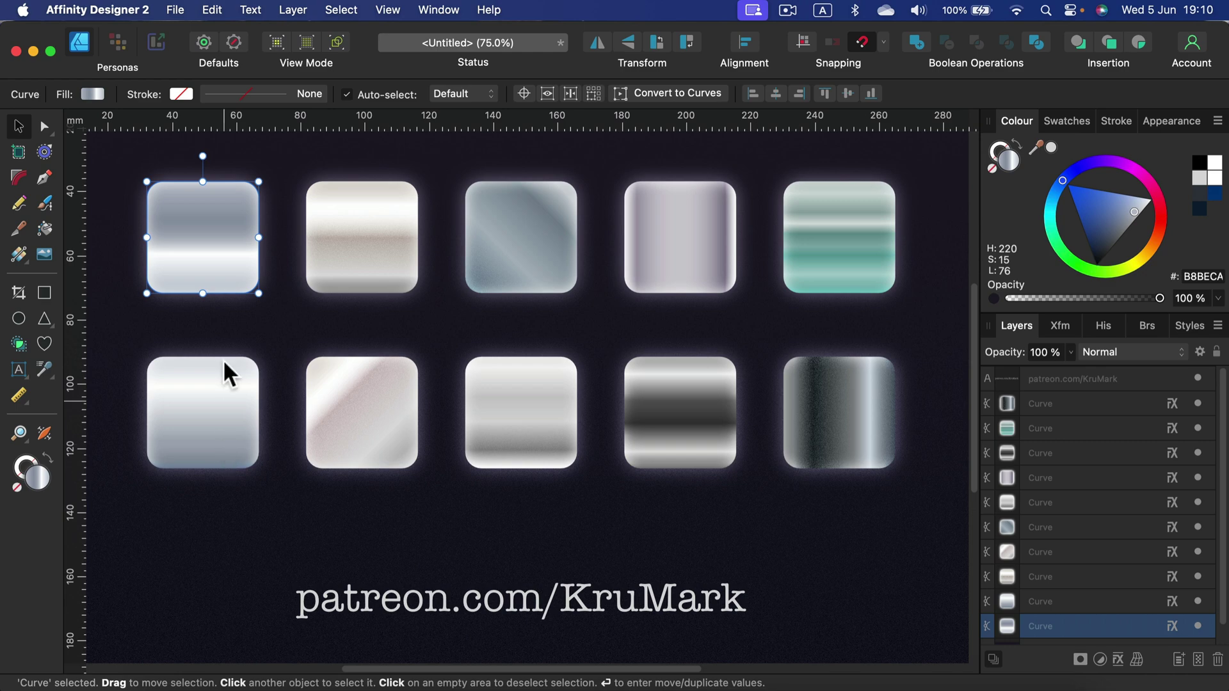
# Reselect the top-left tile and show the Swatches panel with the Silver palette selected
pyautogui.click(276, 160)
pyautogui.click(218, 228)
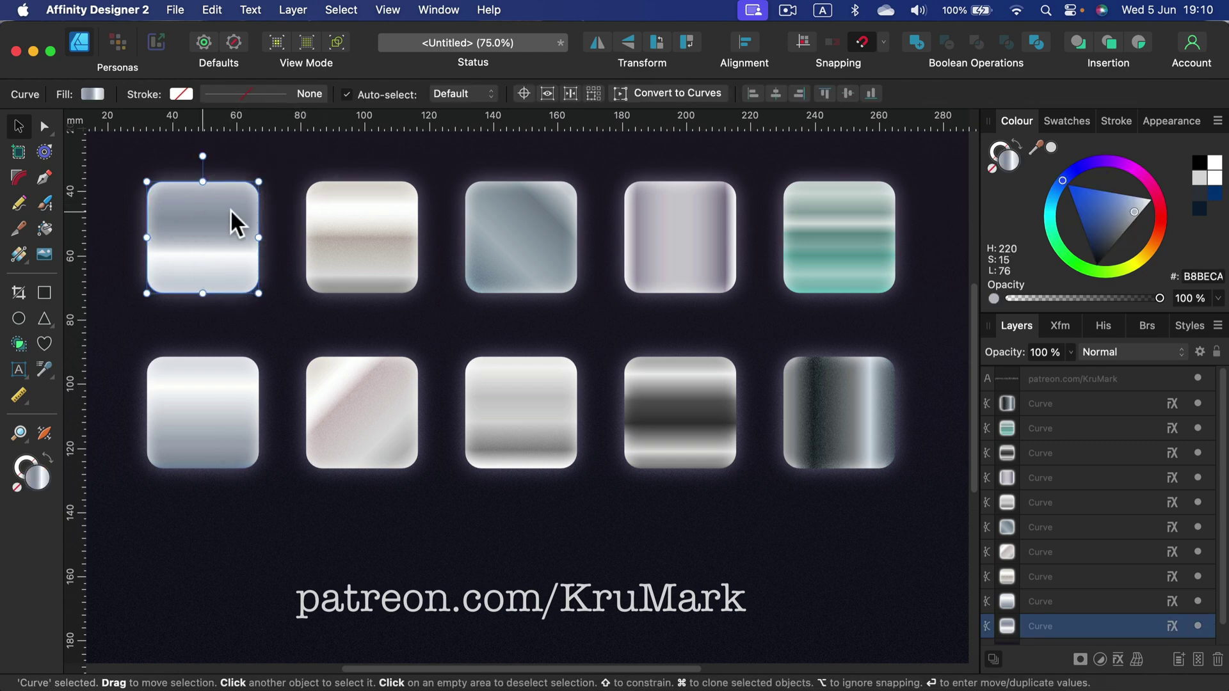
pyautogui.click(1059, 123)
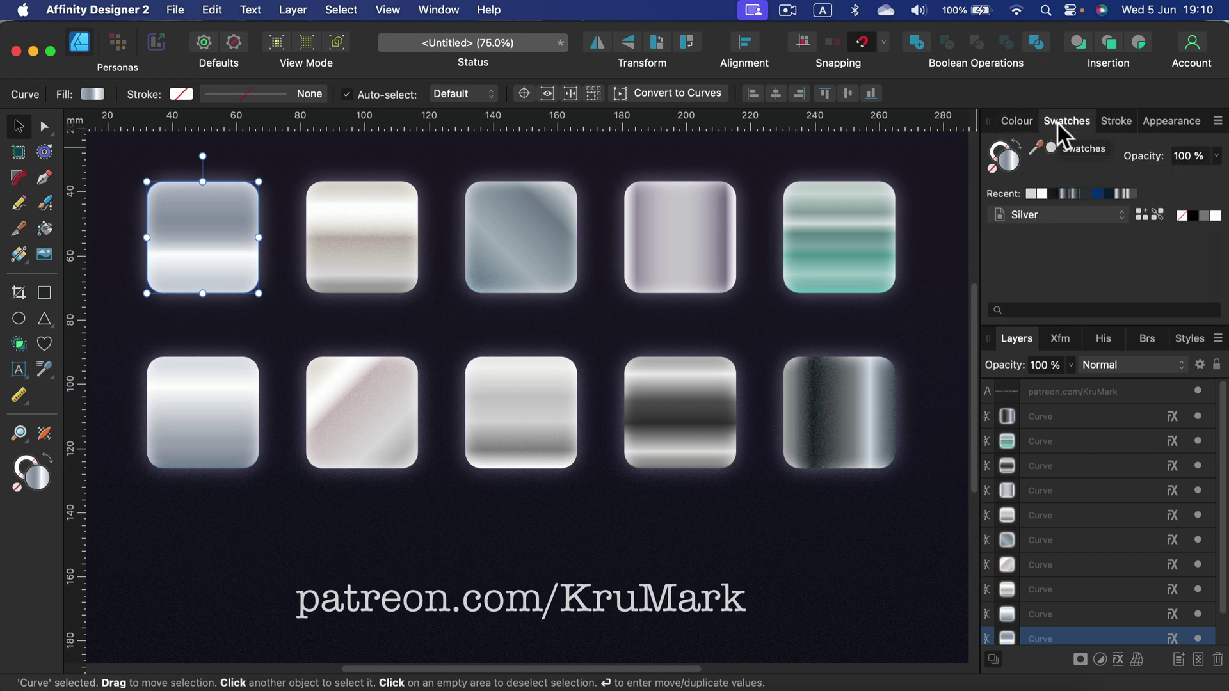
pyautogui.click(1115, 217)
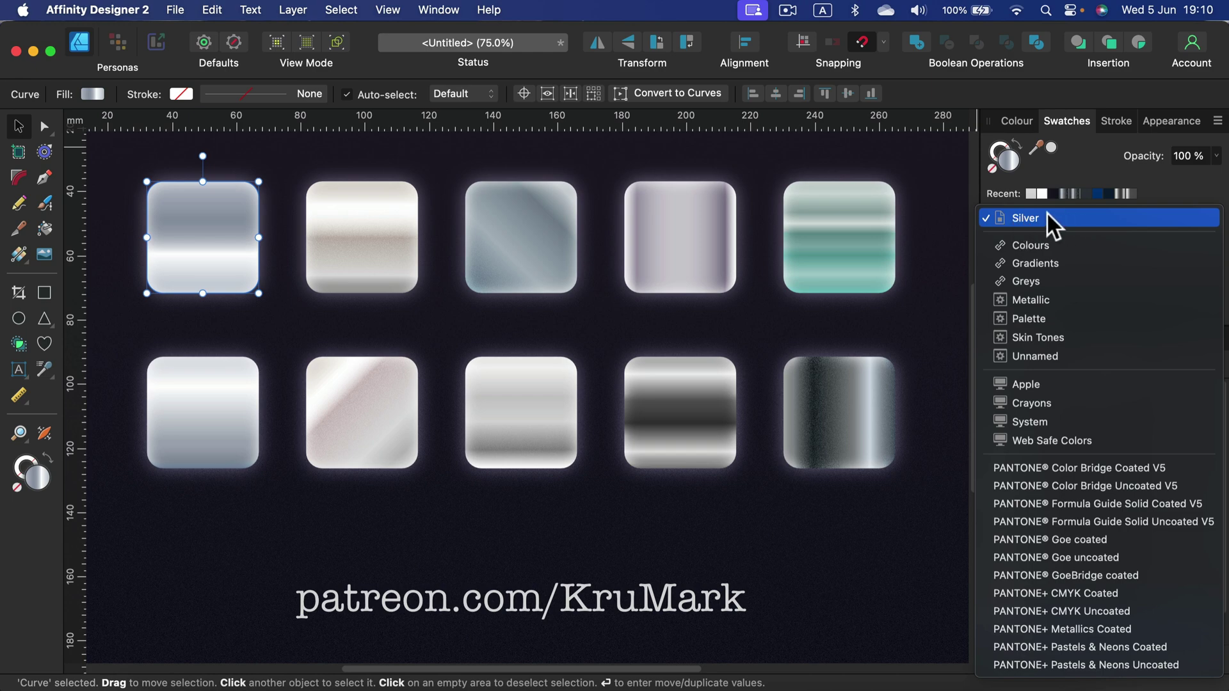
pyautogui.click(1204, 177)
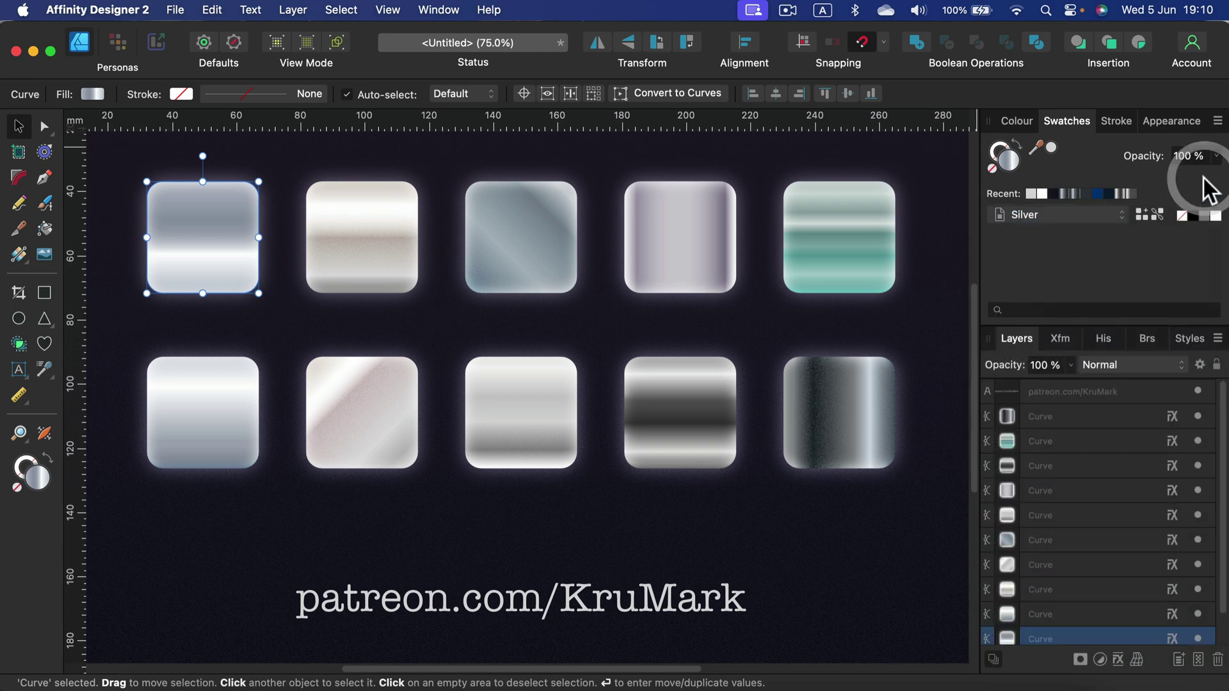
pyautogui.click(1218, 121)
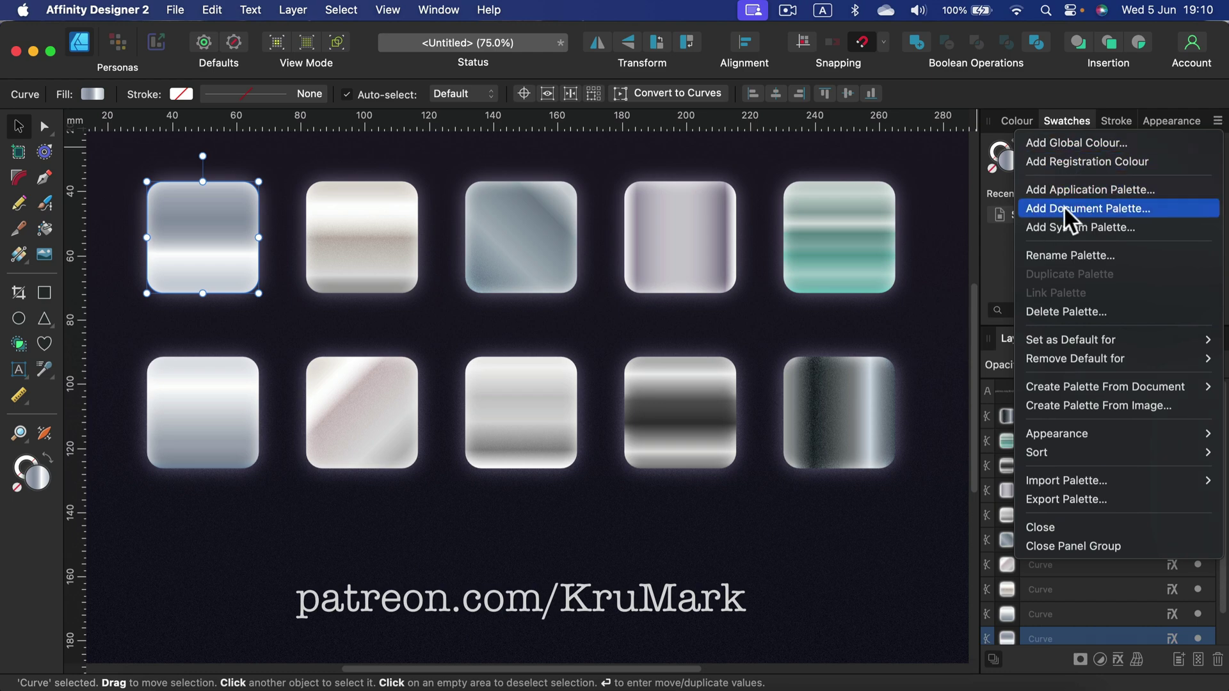
pyautogui.click(1073, 116)
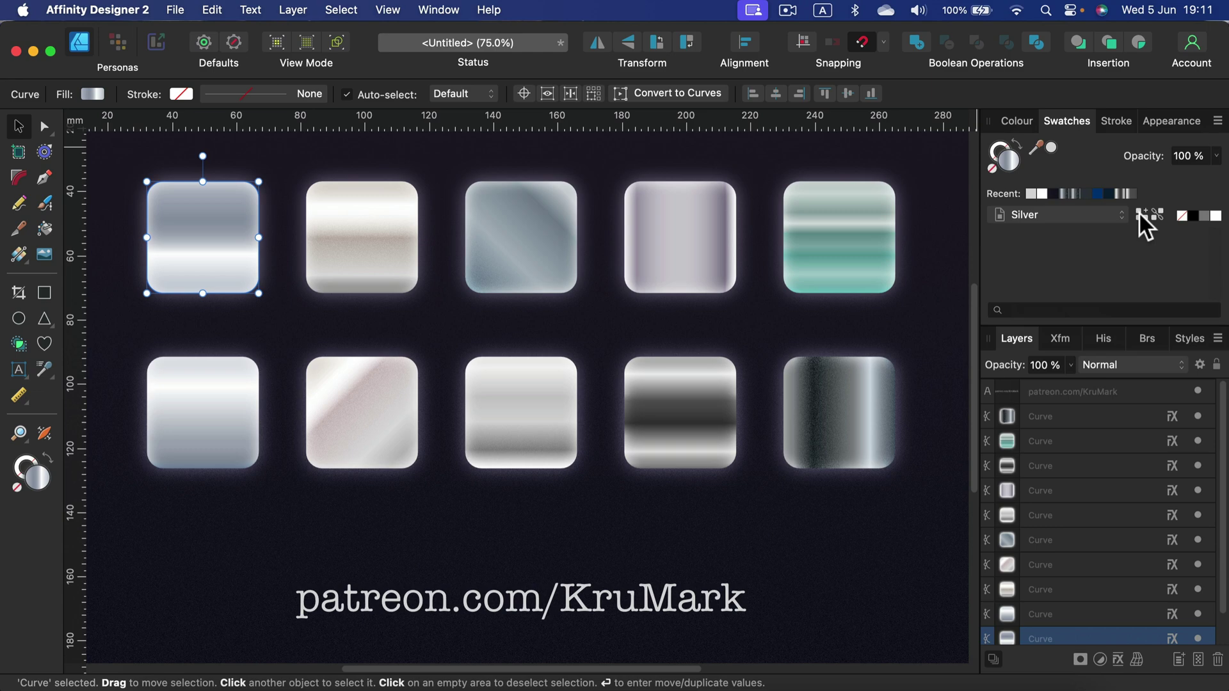
# Add the gradient fills of the five top-row tiles to the Silver palette
pyautogui.click(1115, 253)
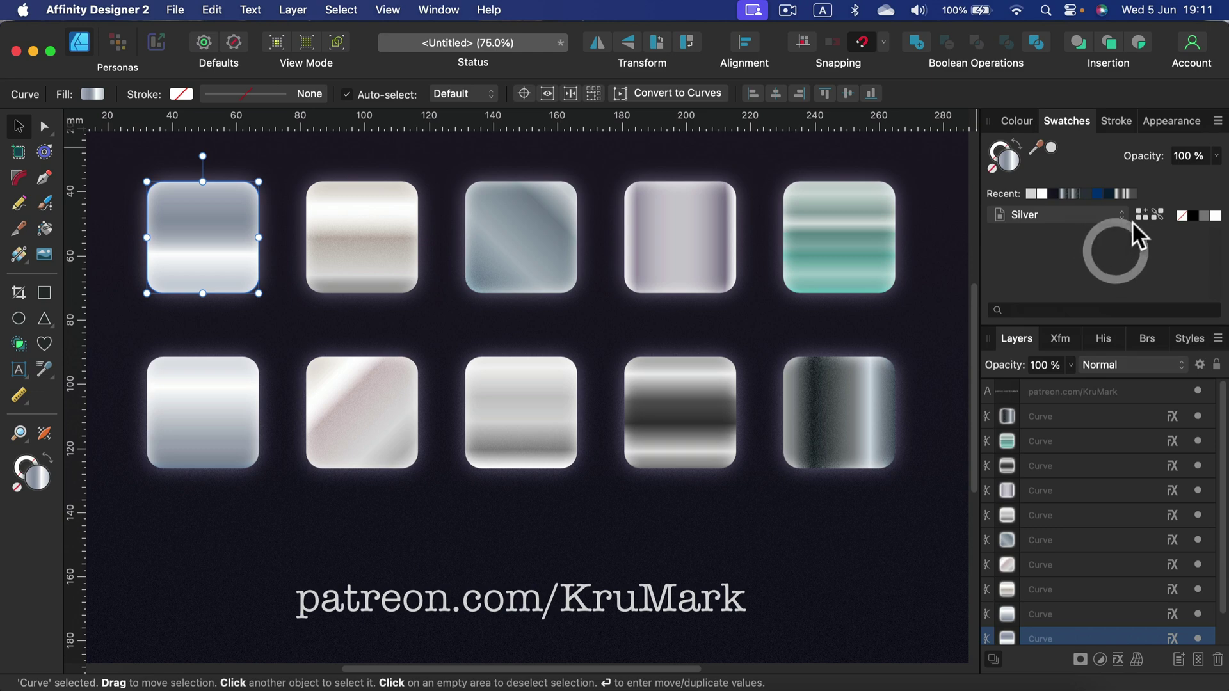
pyautogui.click(1138, 215)
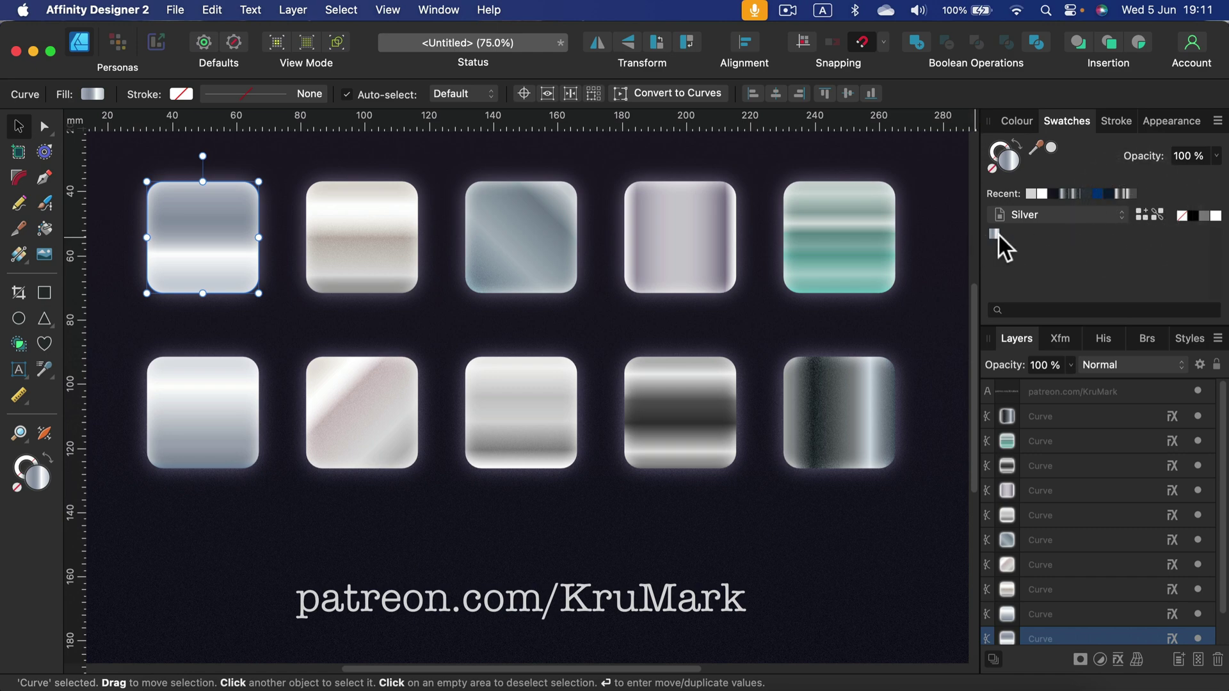
pyautogui.click(360, 274)
pyautogui.click(1138, 216)
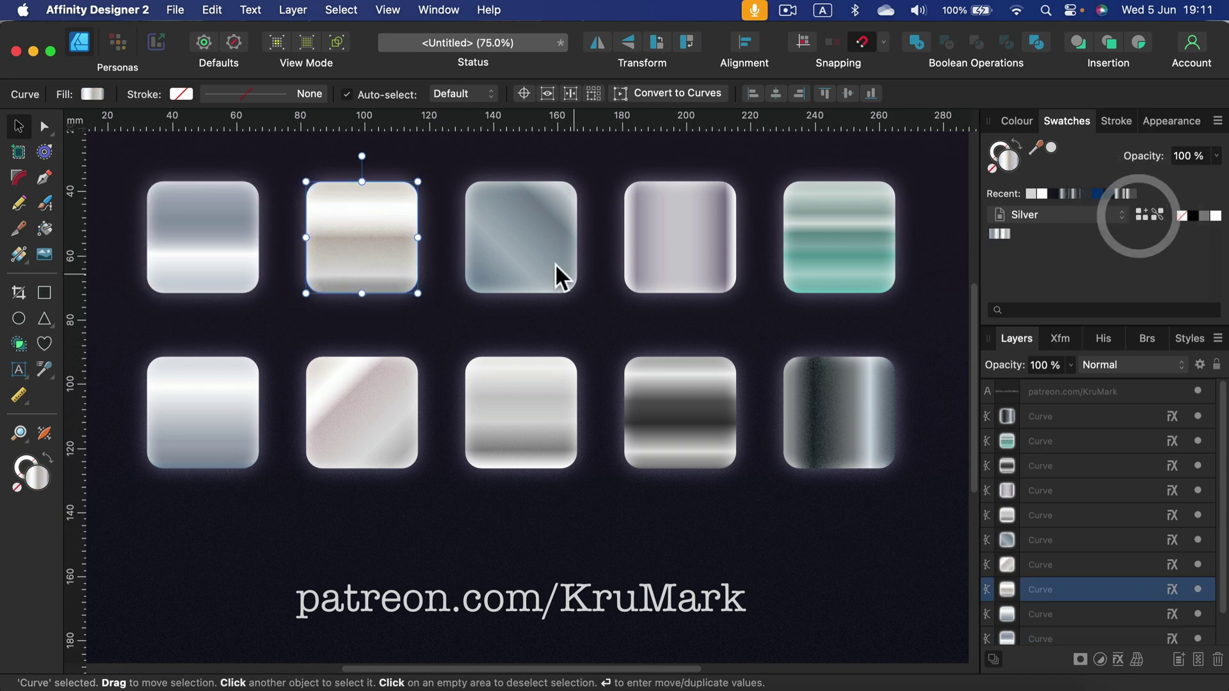
pyautogui.click(496, 260)
pyautogui.click(1140, 213)
pyautogui.click(704, 262)
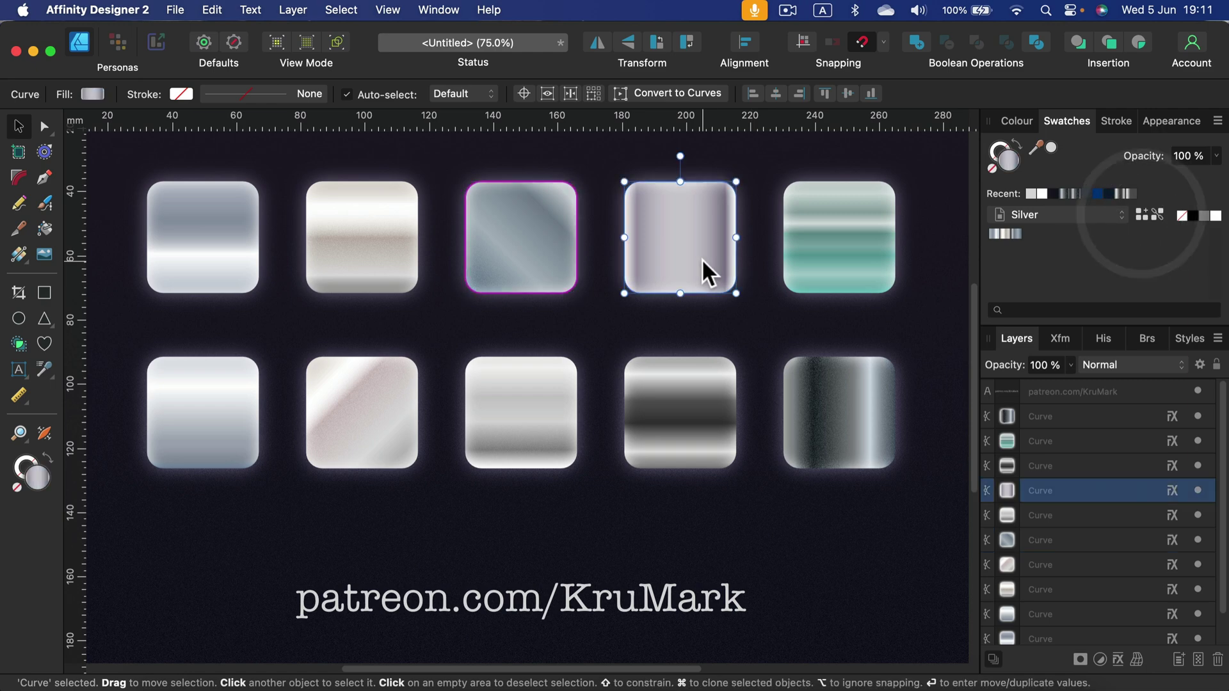
pyautogui.click(1139, 213)
pyautogui.click(865, 253)
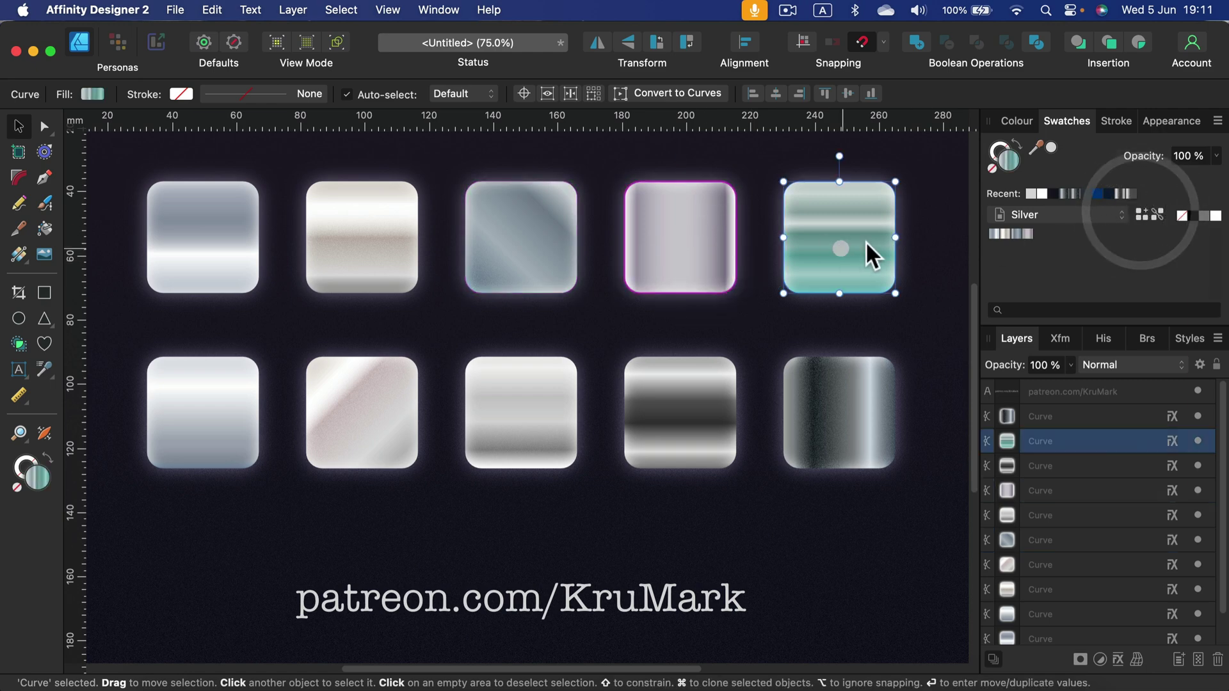
pyautogui.click(1141, 214)
# Add the gradient fills of the five bottom-row tiles to the Silver palette
pyautogui.click(232, 451)
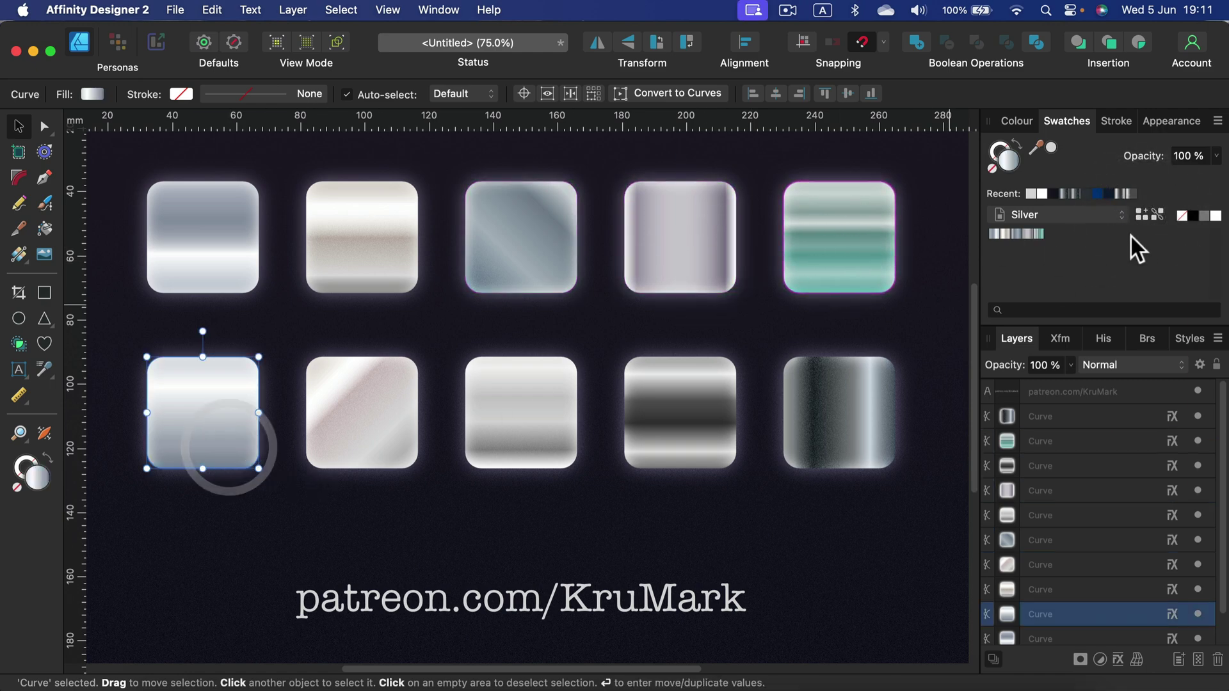
pyautogui.click(1140, 216)
pyautogui.click(413, 429)
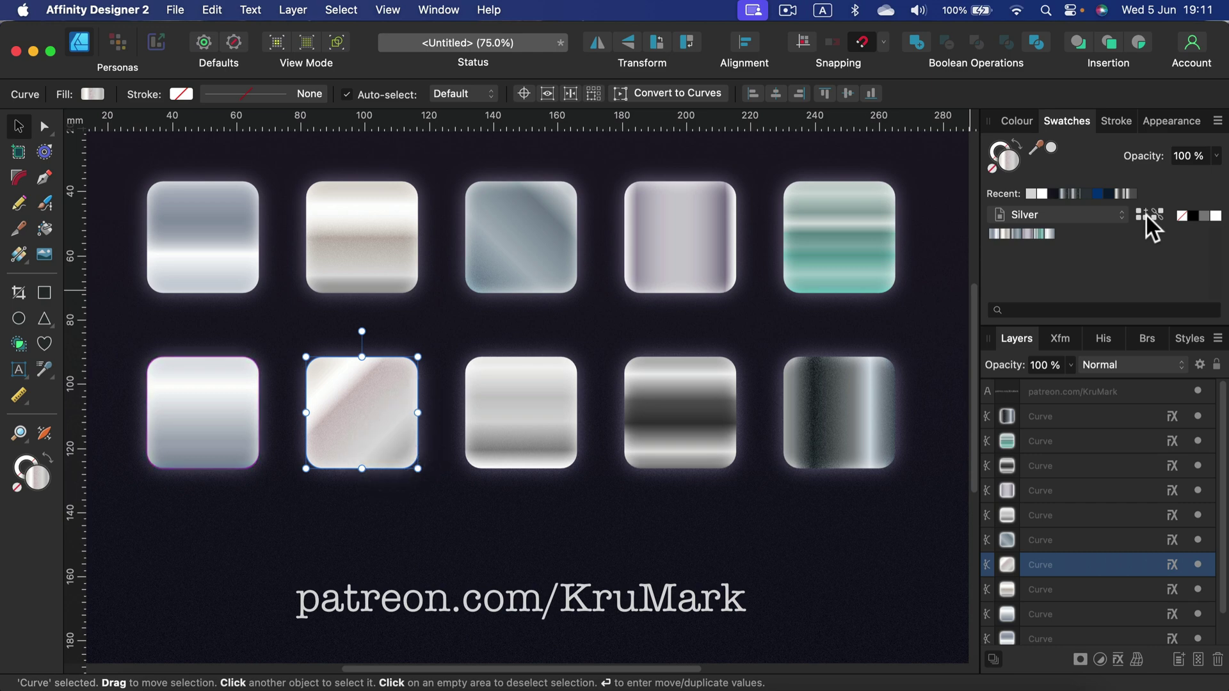
pyautogui.click(1143, 215)
pyautogui.click(547, 425)
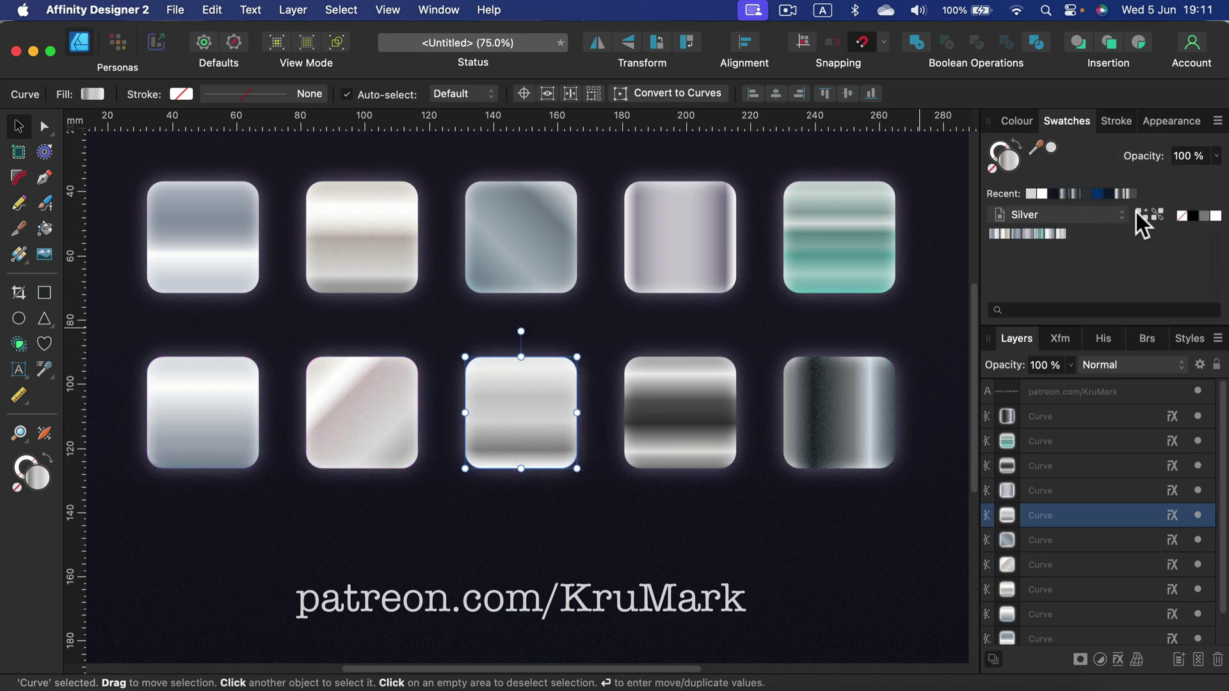
pyautogui.click(1140, 212)
pyautogui.click(712, 392)
pyautogui.click(1141, 214)
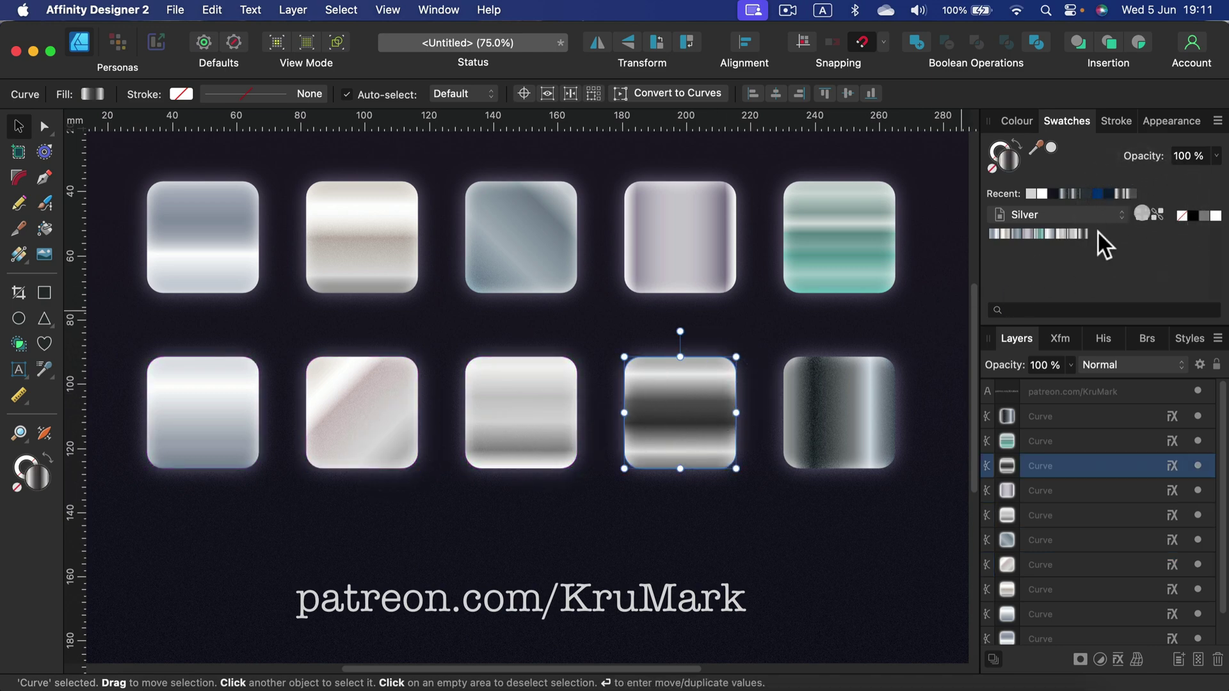
pyautogui.click(851, 393)
pyautogui.click(1142, 214)
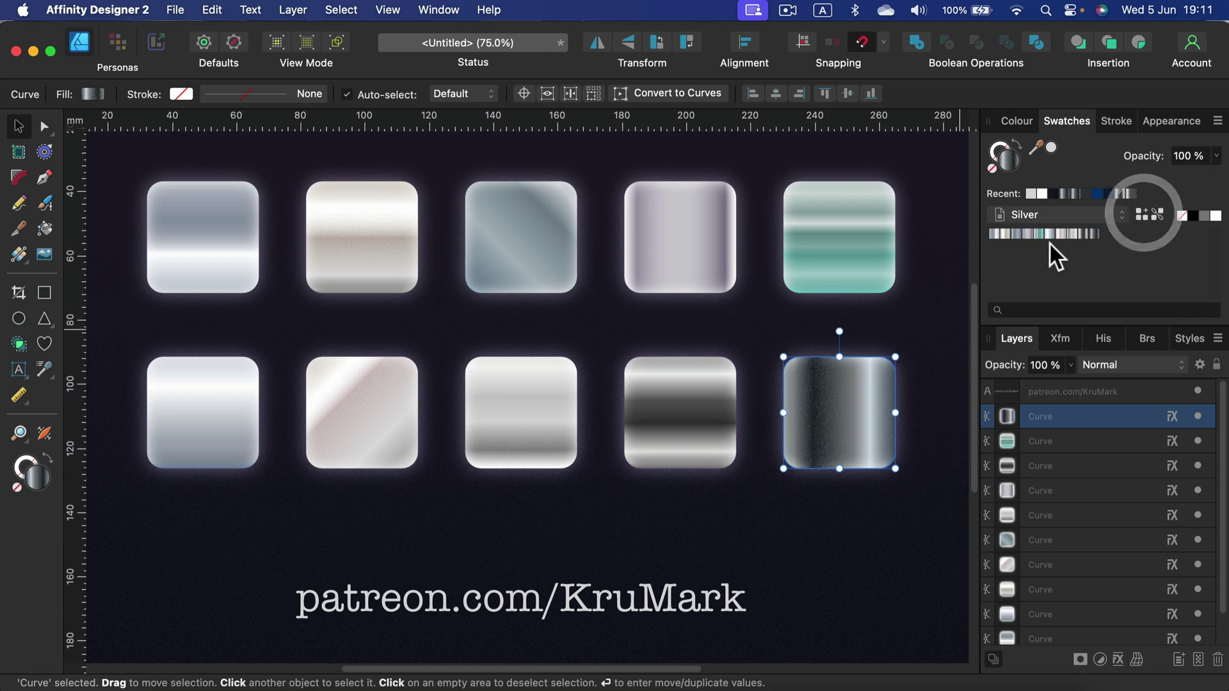
# Draw a five-point double star over the tile grid
pyautogui.scroll(10, 706, 435)
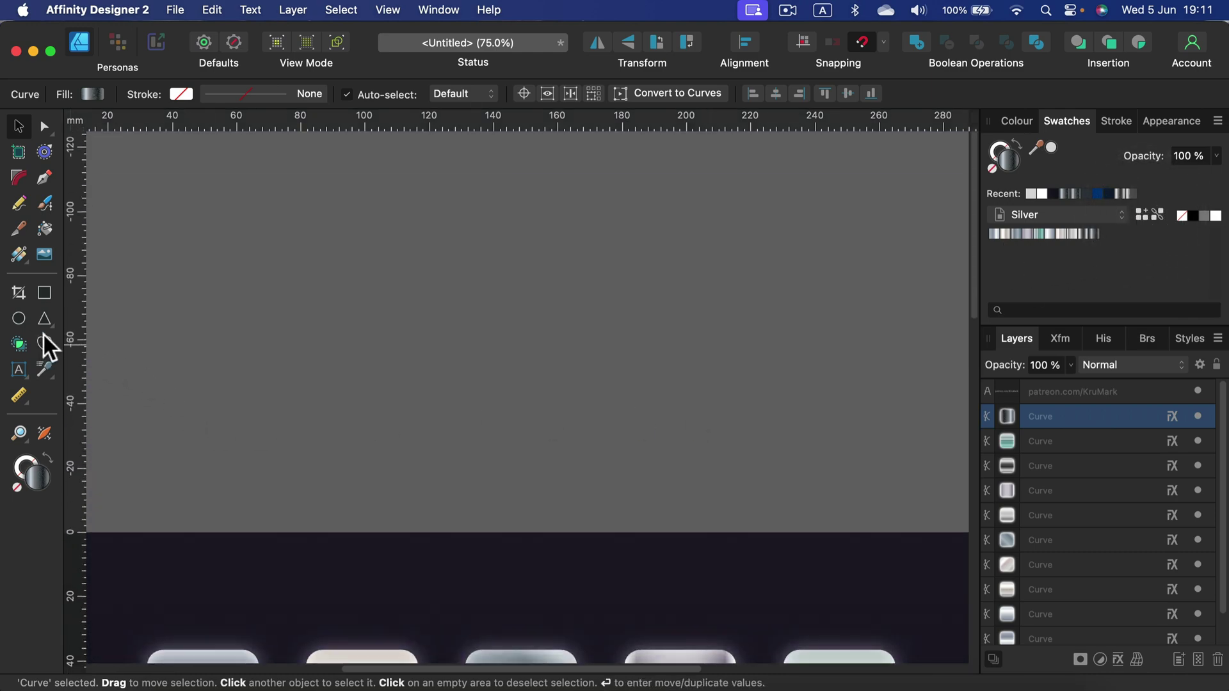
pyautogui.click(44, 319)
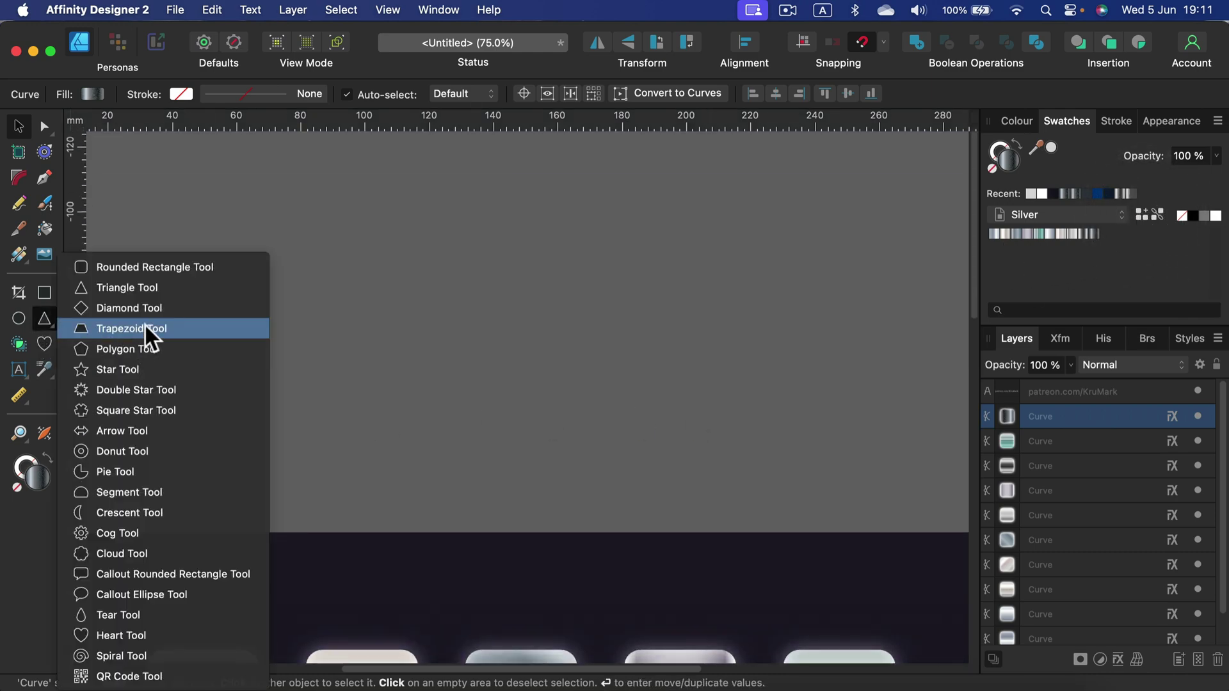
pyautogui.click(159, 390)
pyautogui.moveTo(465, 171); pyautogui.dragTo(681, 440)
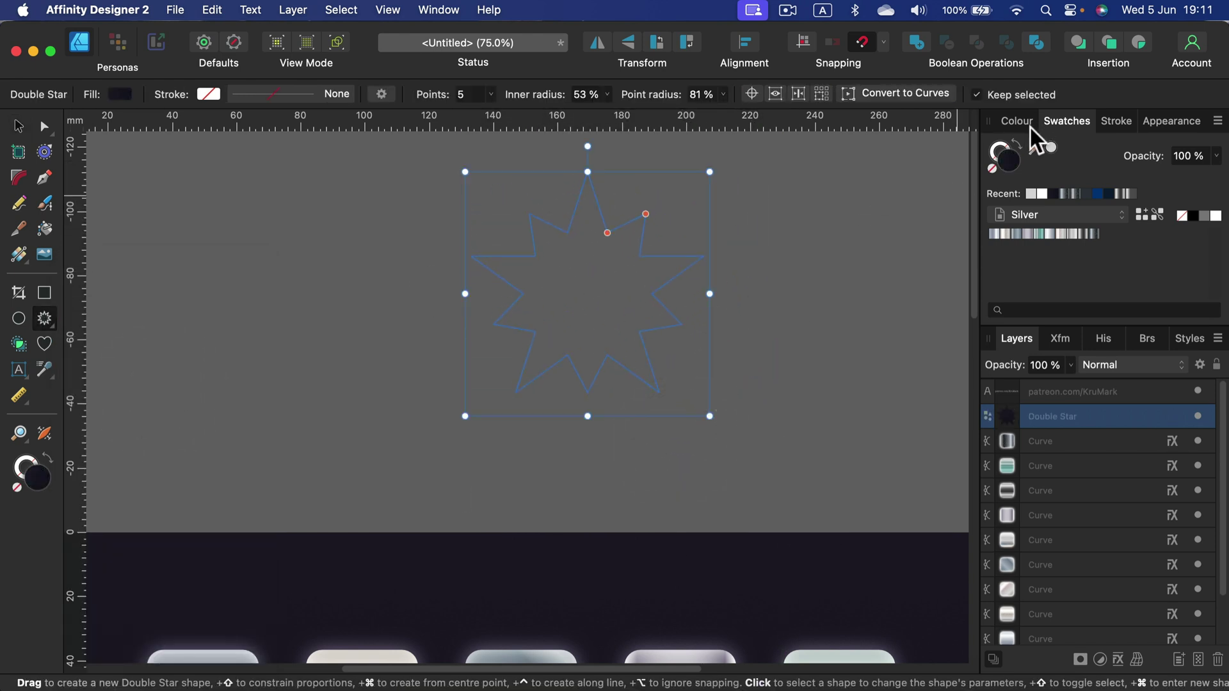
pyautogui.click(18, 127)
pyautogui.scroll(-5, 589, 256)
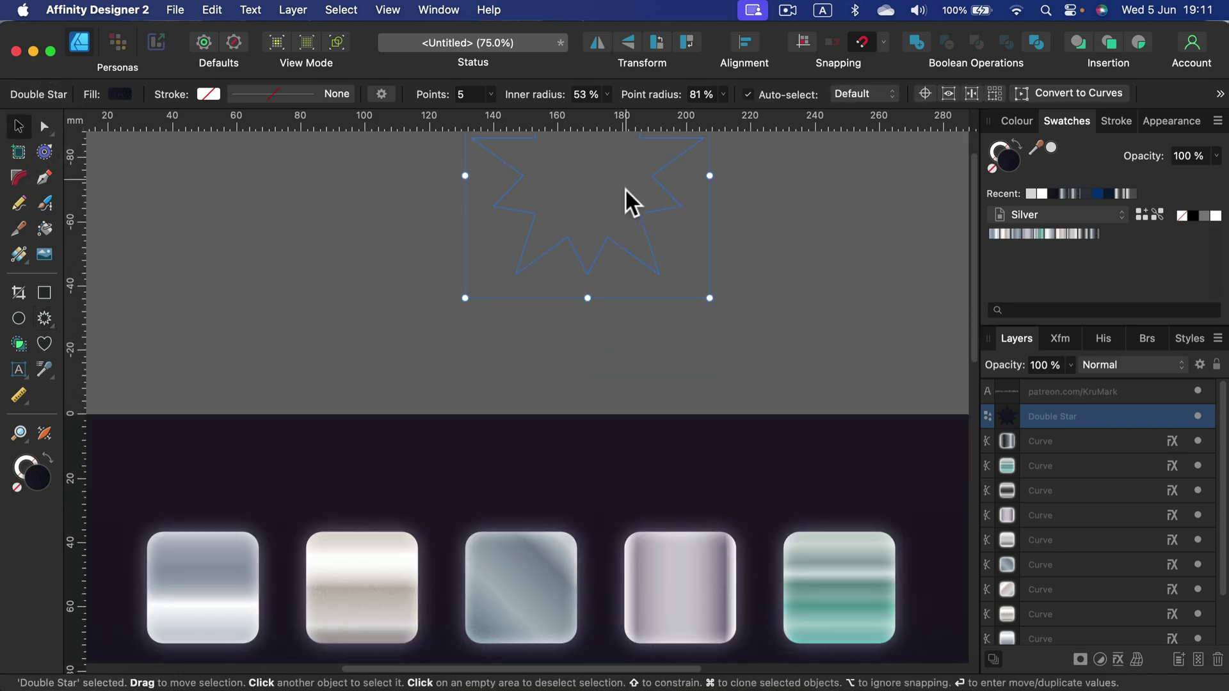
pyautogui.moveTo(609, 190); pyautogui.dragTo(544, 406)
pyautogui.scroll(-12, 621, 564)
# Try each Silver palette swatch on the star, ending with the first light silver one
pyautogui.click(994, 235)
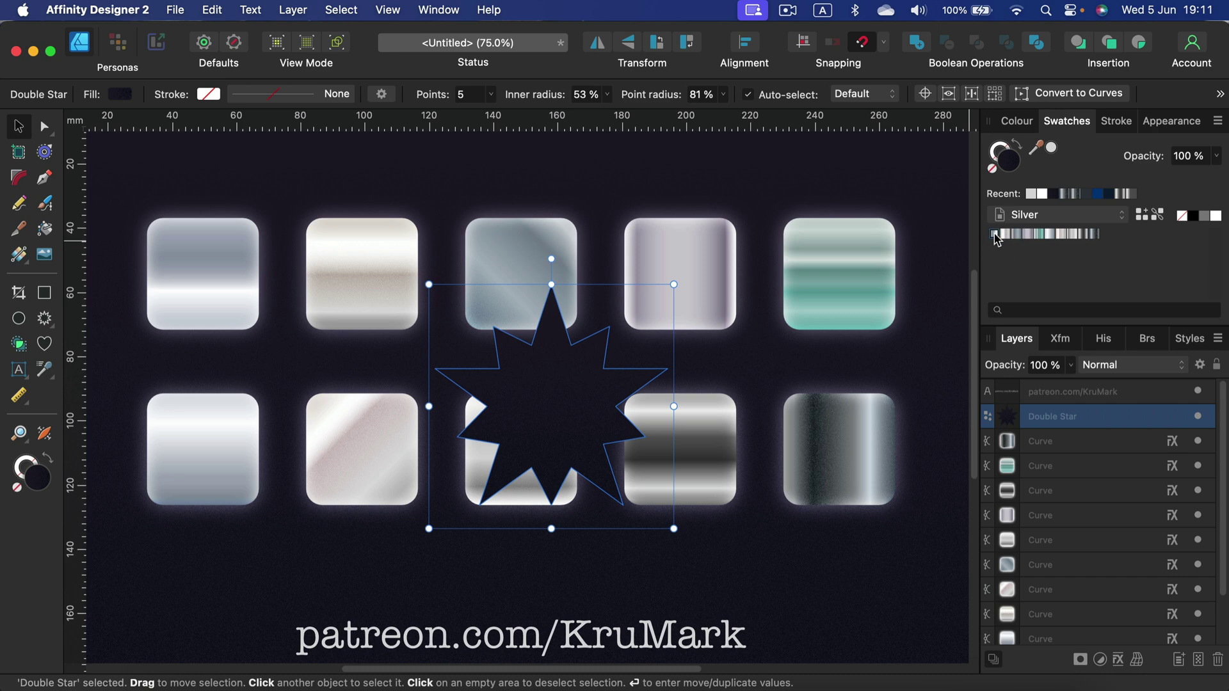
pyautogui.click(1005, 232)
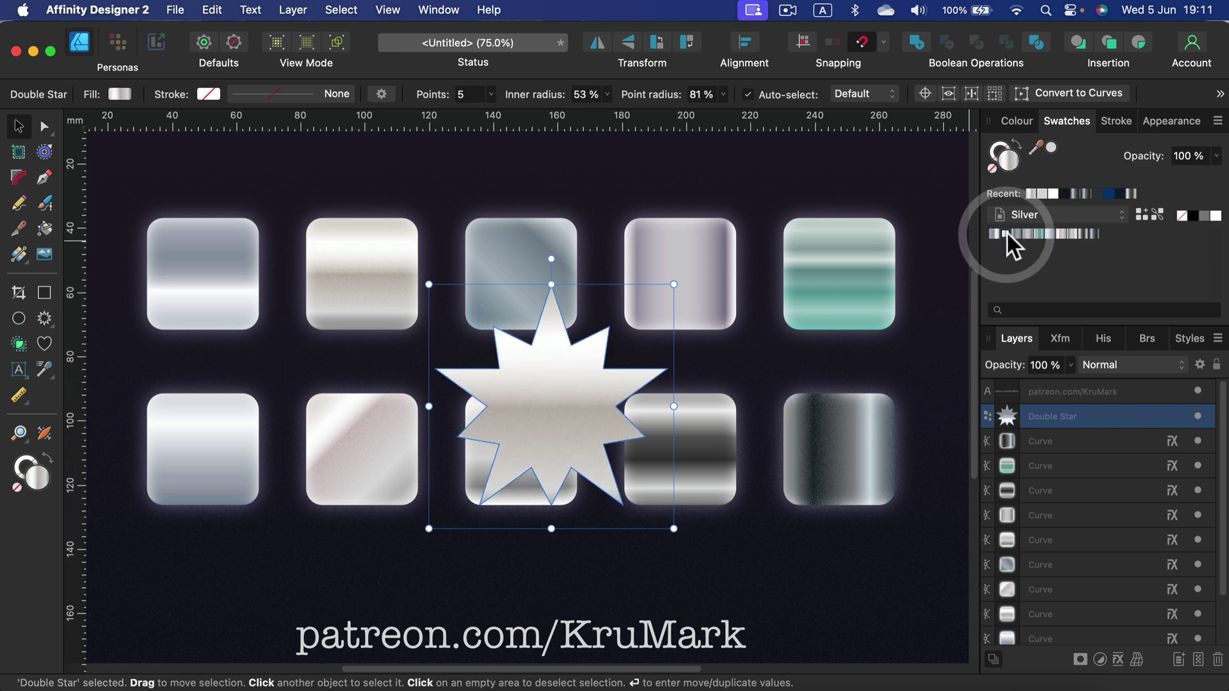
pyautogui.click(1021, 231)
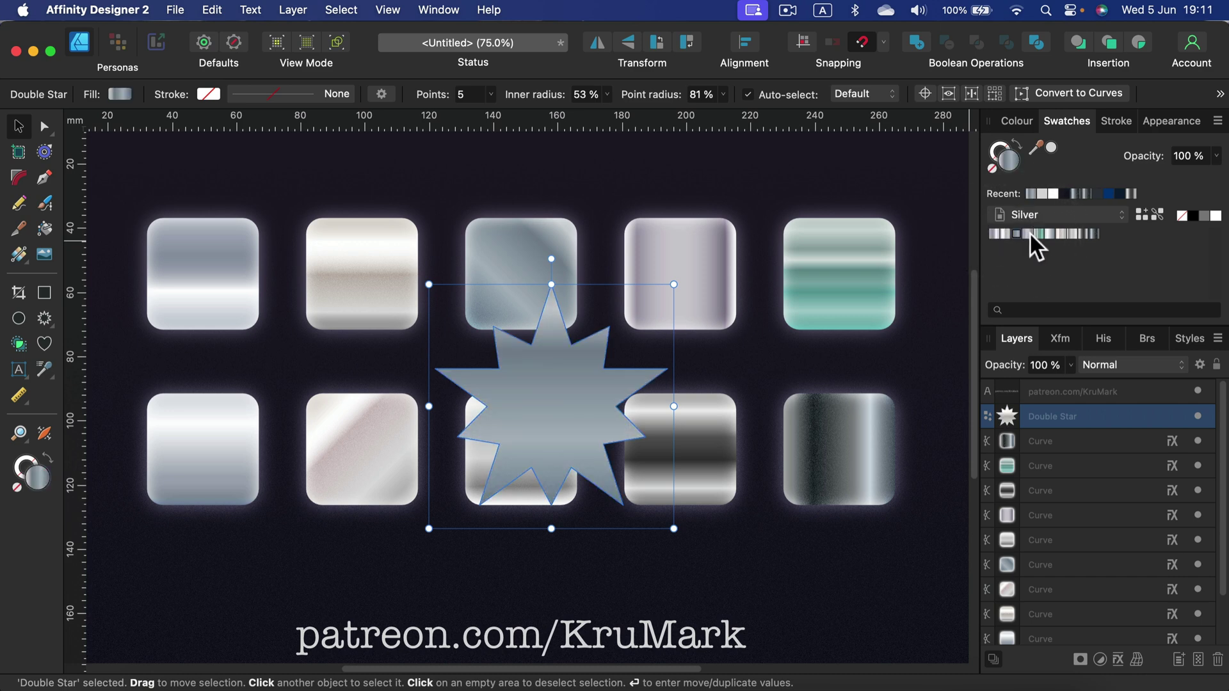
pyautogui.click(1029, 232)
pyautogui.click(1039, 233)
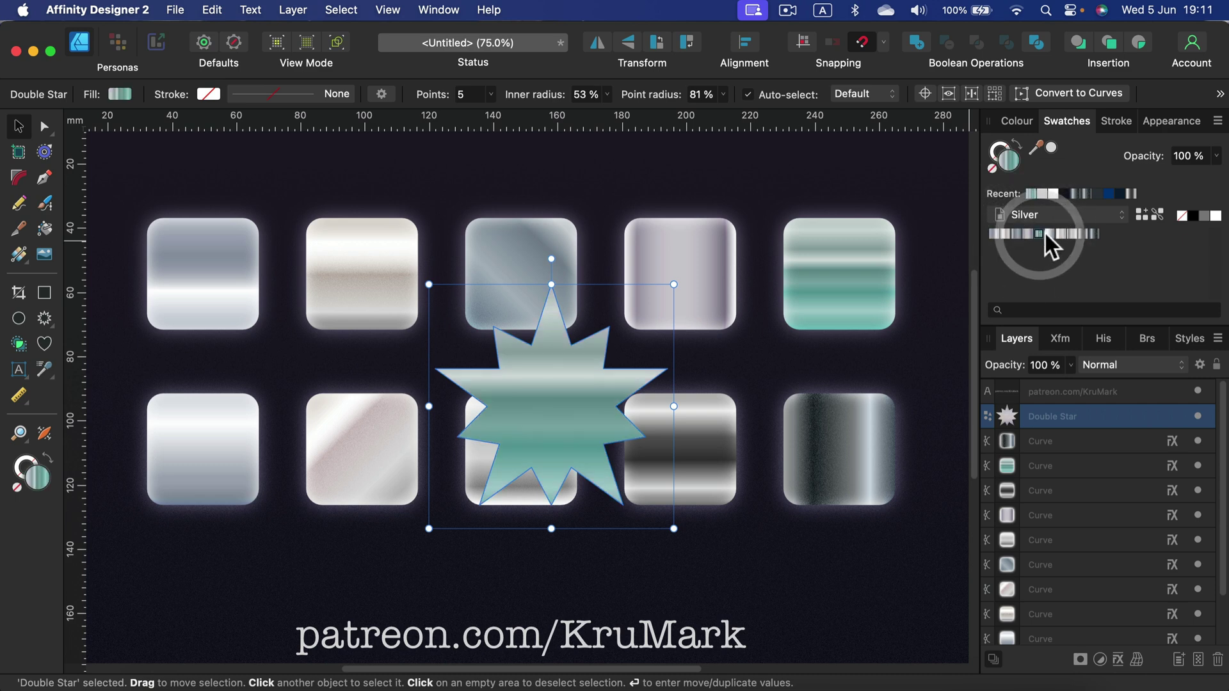
pyautogui.click(1050, 231)
pyautogui.click(1060, 232)
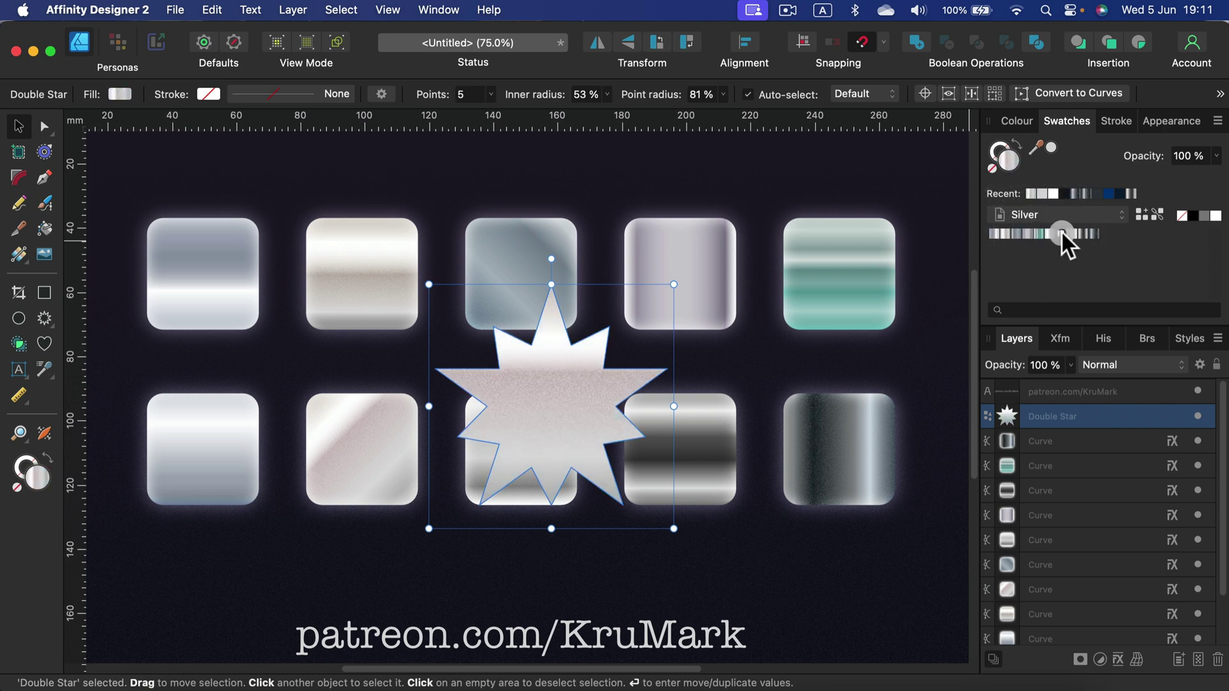
pyautogui.click(1072, 233)
pyautogui.click(1085, 232)
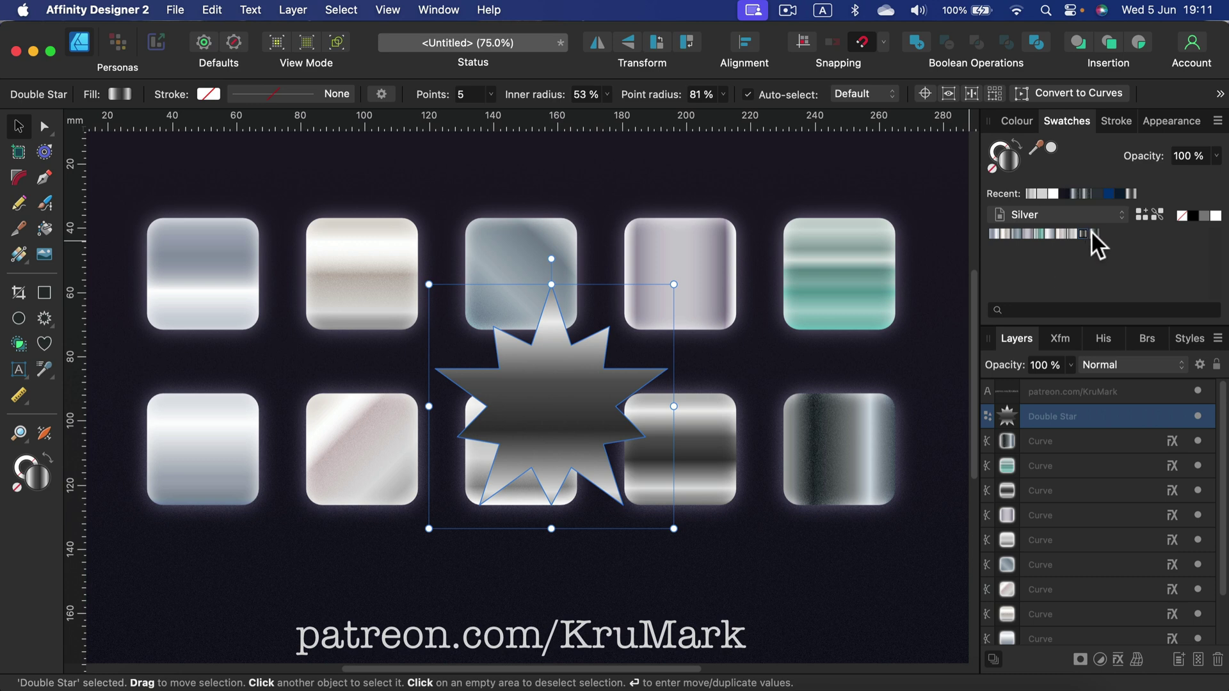
pyautogui.click(1093, 232)
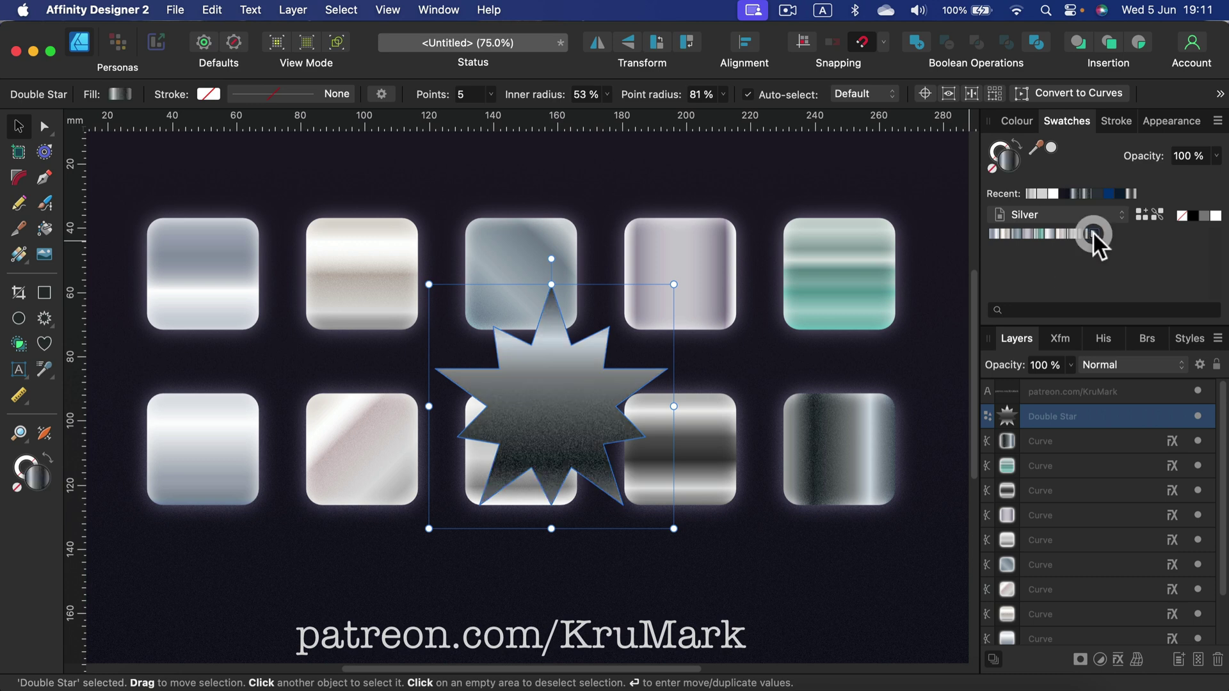
pyautogui.click(993, 234)
# Shift the star slightly up and to the left
pyautogui.scroll(-5, 671, 382)
pyautogui.scroll(2, 574, 312)
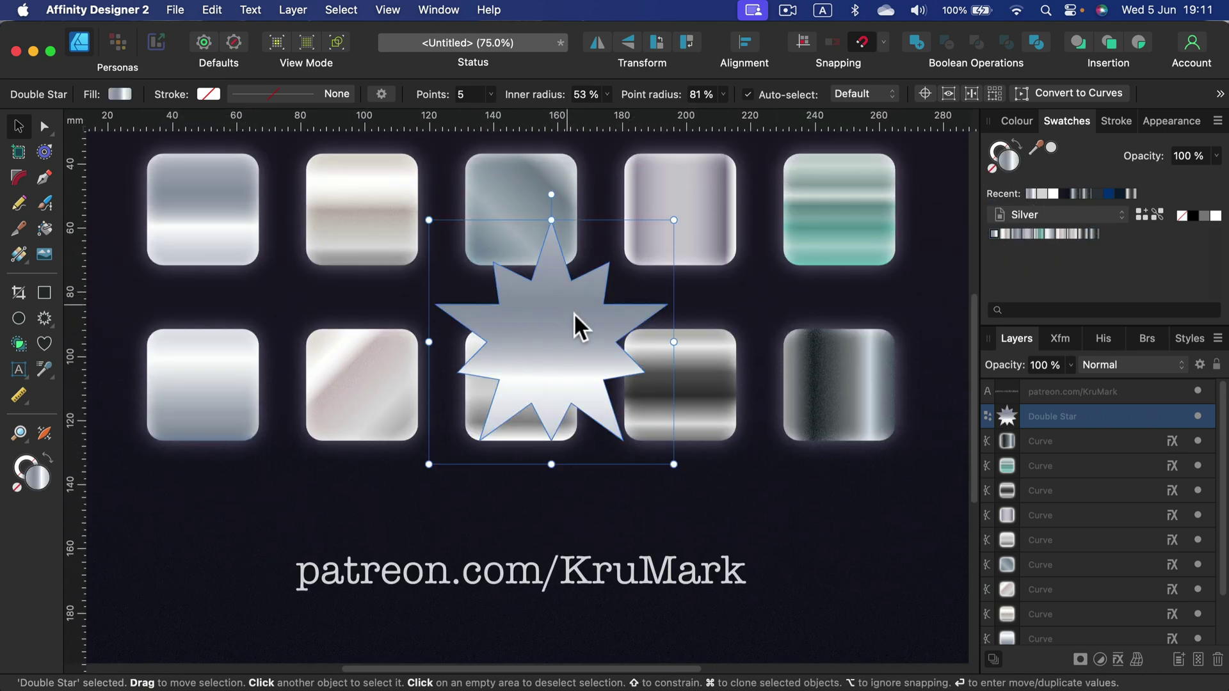
pyautogui.moveTo(569, 330)
pyautogui.mouseDown()
pyautogui.moveTo(548, 317)
pyautogui.moveTo(551, 285)
pyautogui.moveTo(542, 328)
pyautogui.mouseUp()
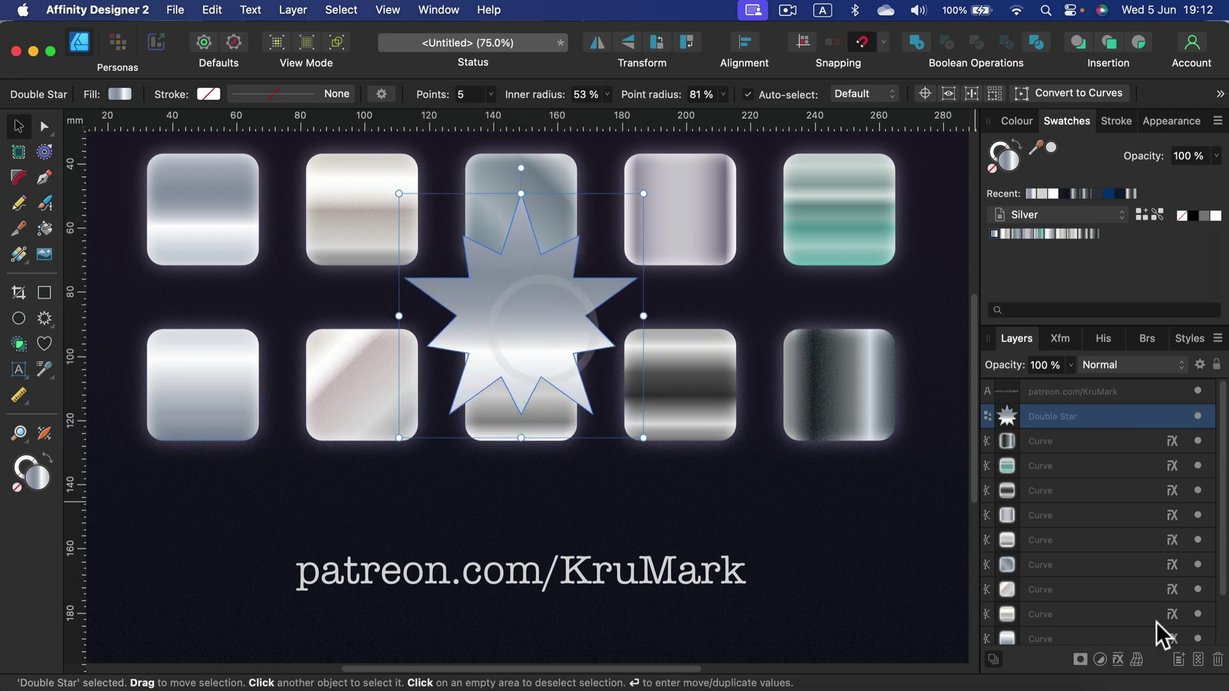
# Give the star an Inner bevel with 37.5 px radius and a linear profile
pyautogui.click(1116, 660)
pyautogui.moveTo(607, 160); pyautogui.dragTo(847, 162)
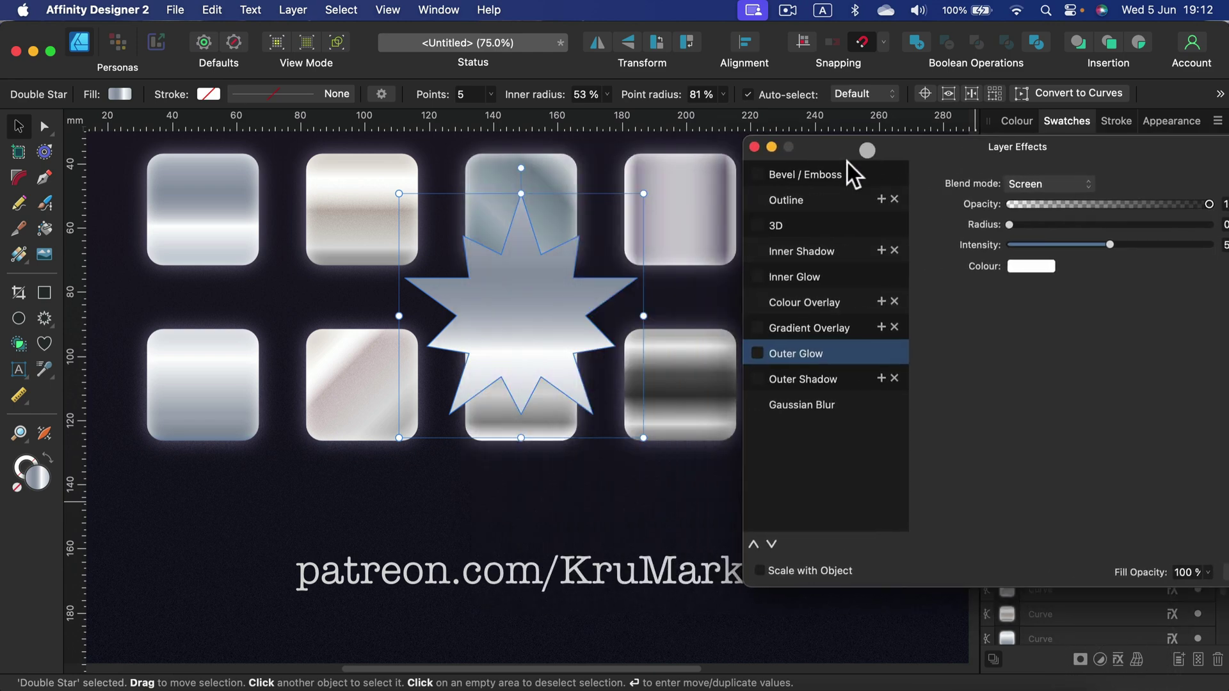
pyautogui.click(813, 174)
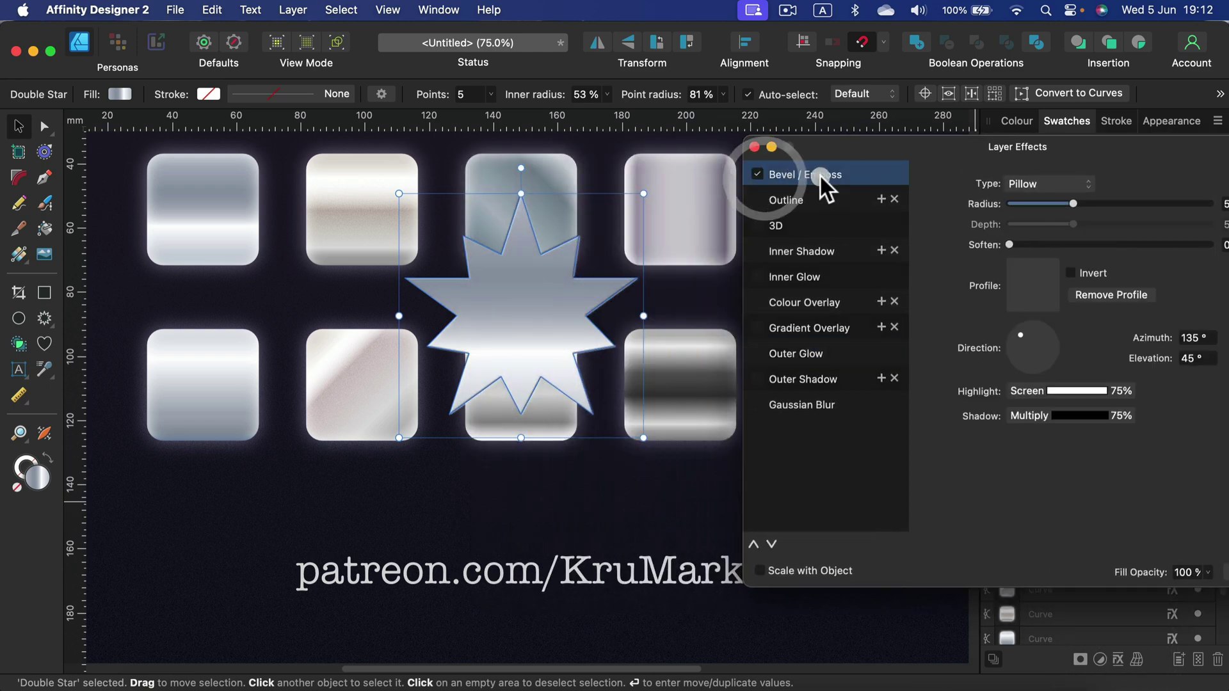
pyautogui.click(1062, 181)
pyautogui.click(1055, 168)
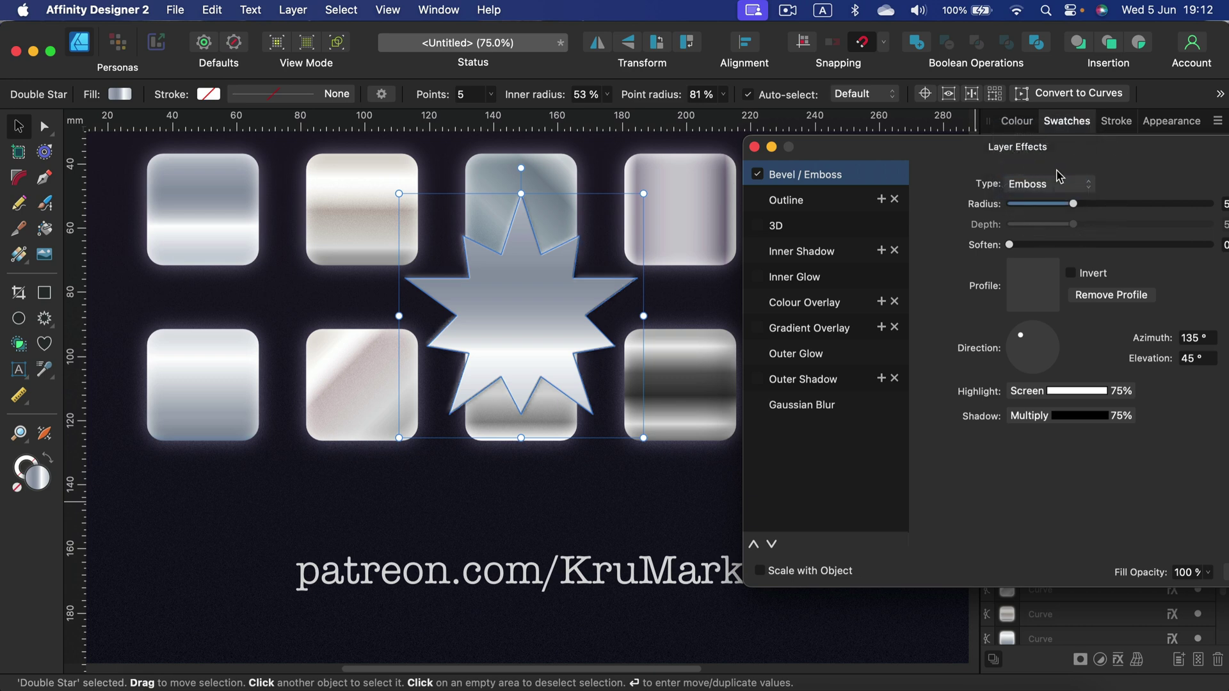
pyautogui.moveTo(1080, 205); pyautogui.dragTo(1052, 211)
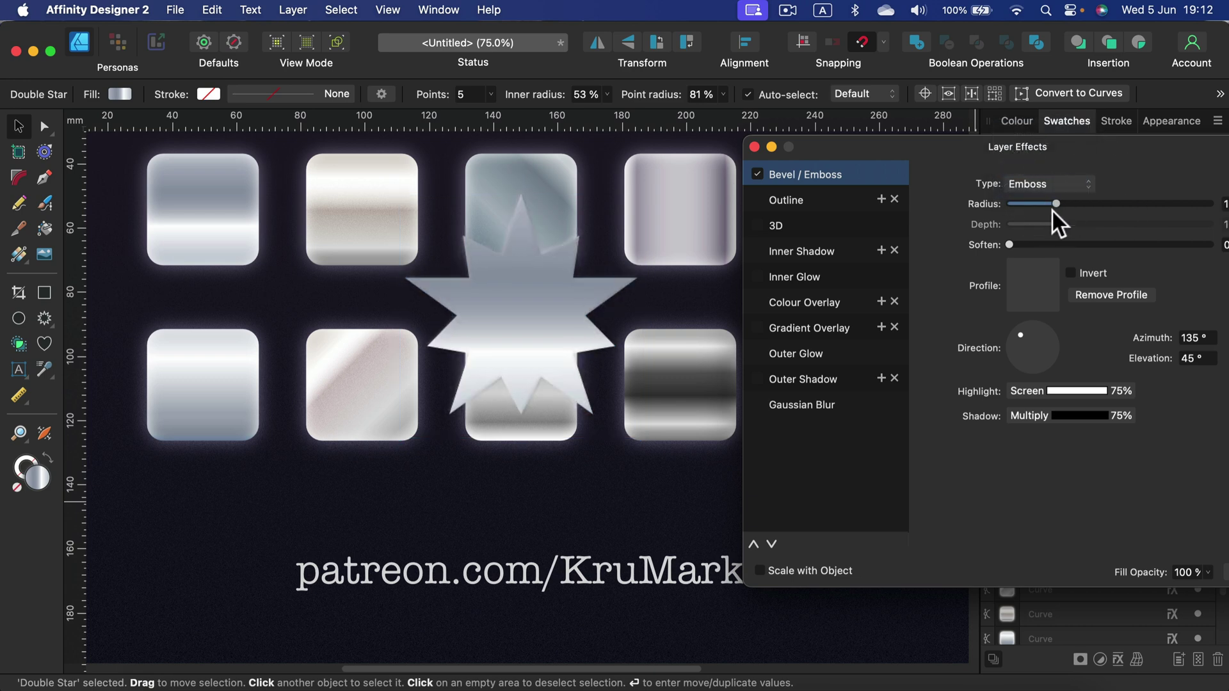
pyautogui.click(1061, 184)
pyautogui.click(1054, 148)
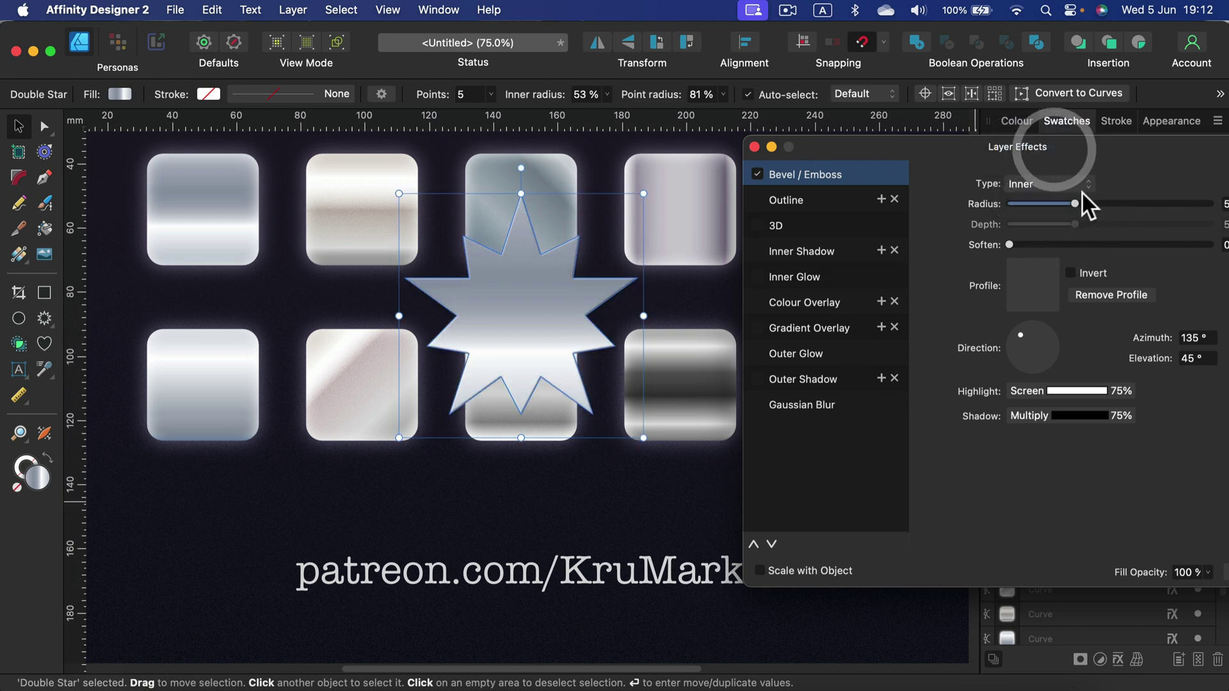
pyautogui.moveTo(1088, 202); pyautogui.dragTo(1160, 204)
pyautogui.click(1031, 284)
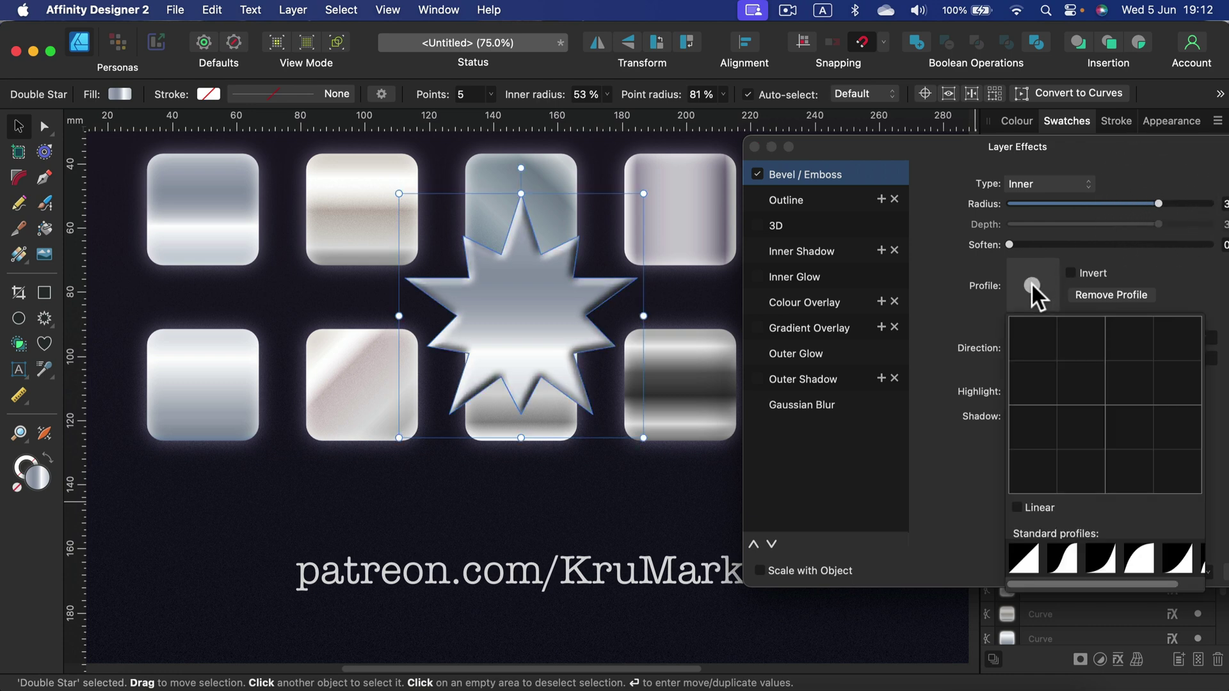
pyautogui.click(1027, 566)
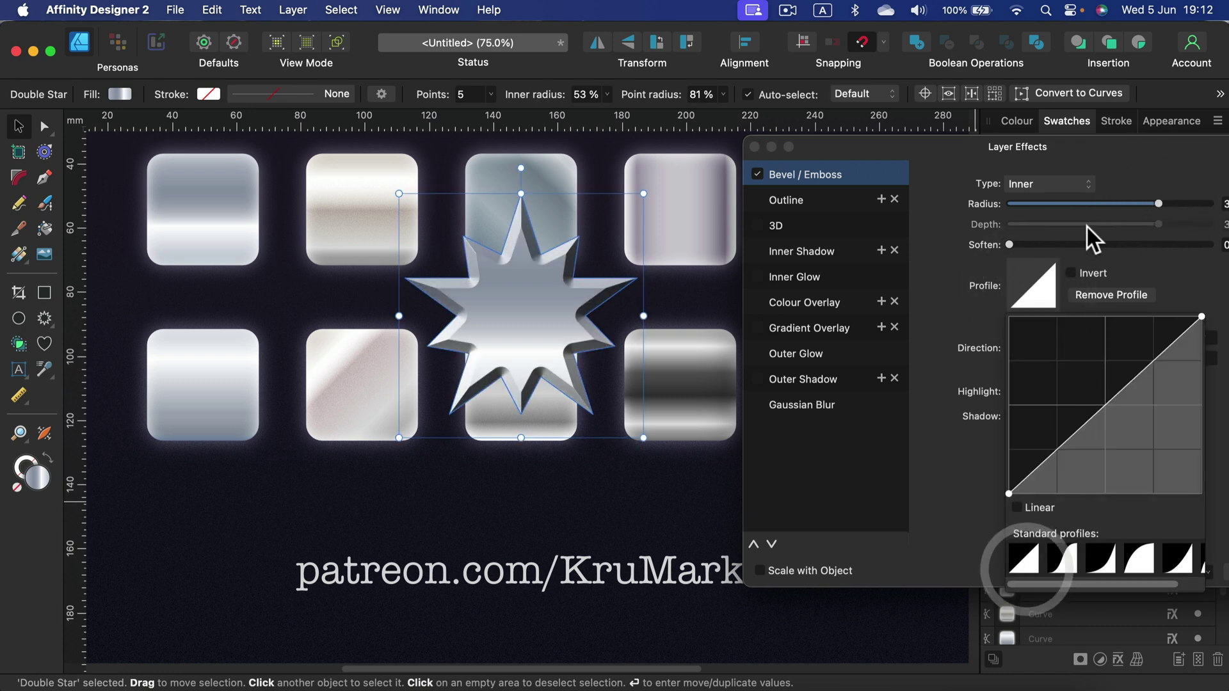
pyautogui.click(1142, 171)
pyautogui.moveTo(942, 155); pyautogui.dragTo(827, 125)
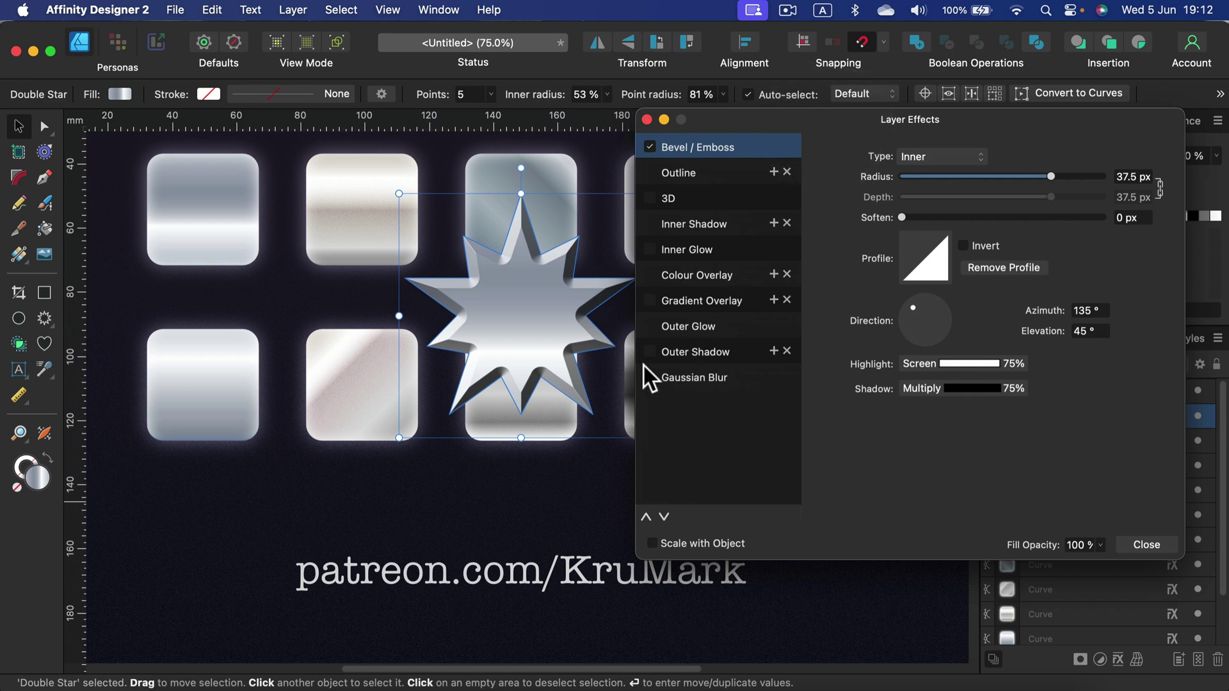
# Add a 42.1 px outer glow and a 100 px Overlay inner glow, then reposition the star
pyautogui.click(651, 327)
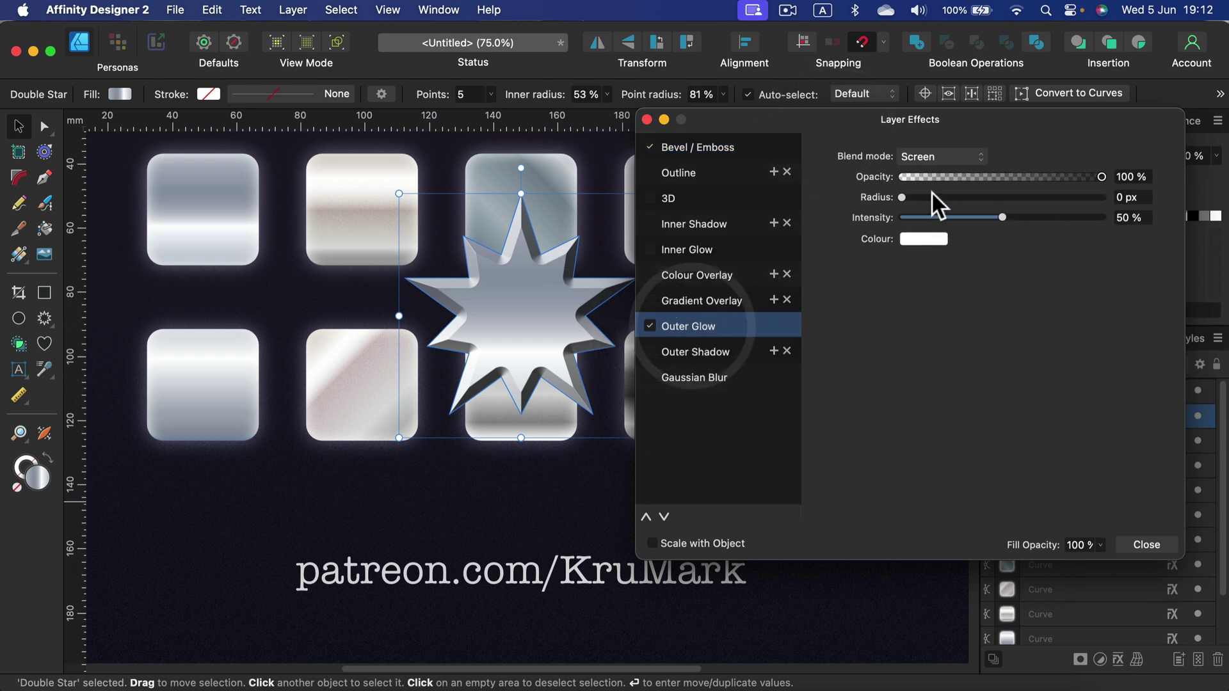
pyautogui.moveTo(932, 191); pyautogui.dragTo(1060, 186)
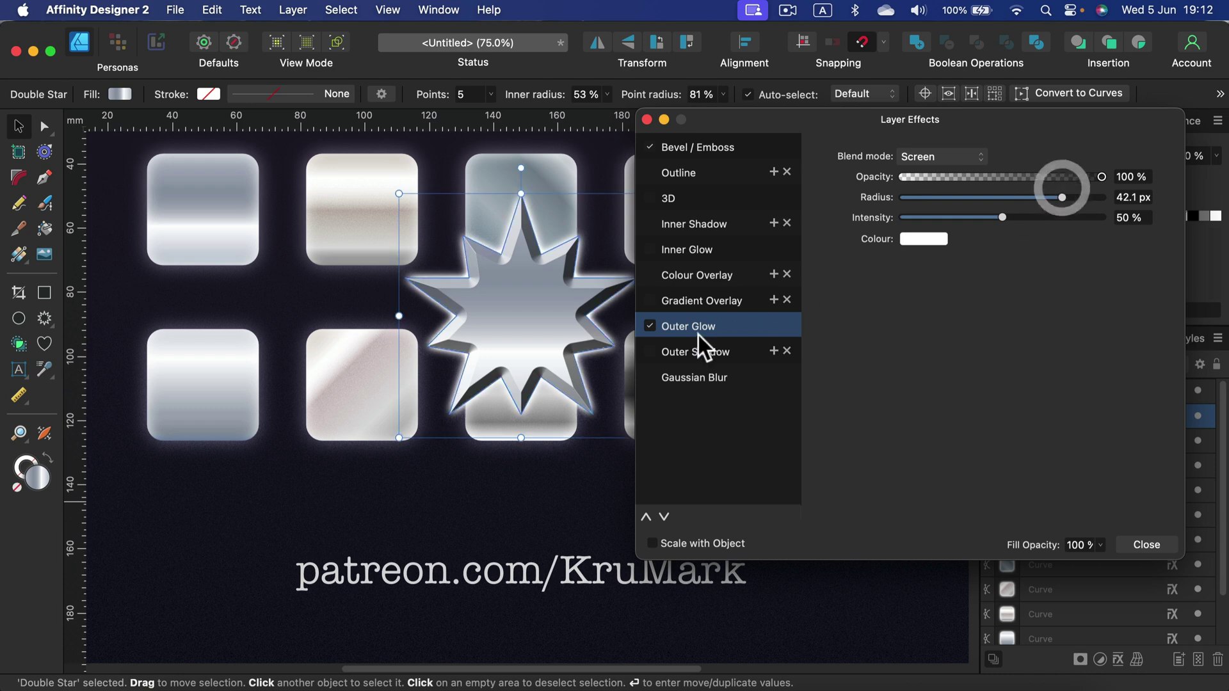
pyautogui.click(650, 249)
pyautogui.moveTo(900, 197); pyautogui.dragTo(1212, 198)
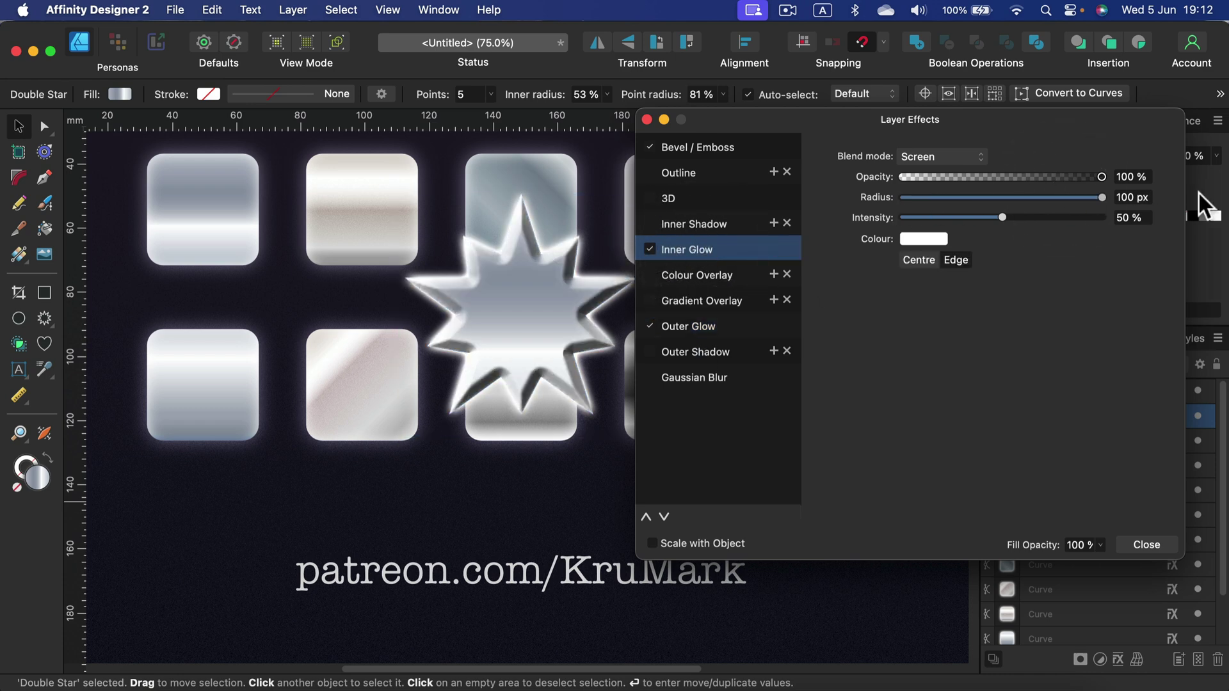
pyautogui.click(936, 159)
pyautogui.click(939, 243)
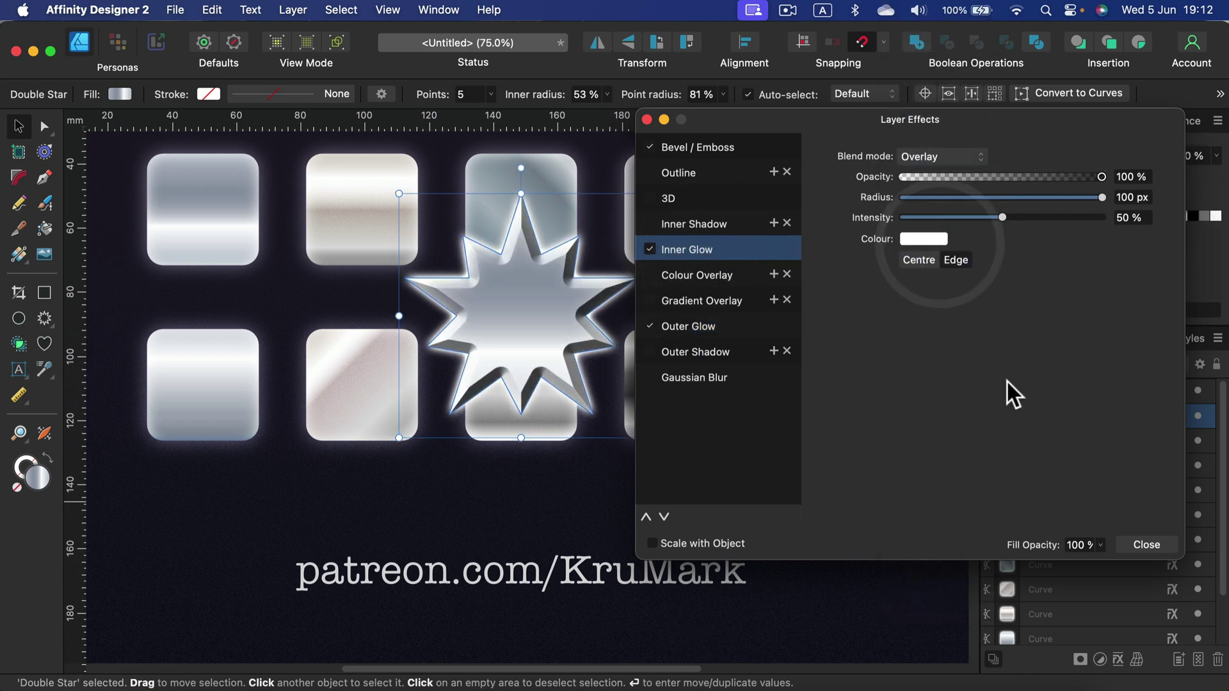
pyautogui.click(1144, 543)
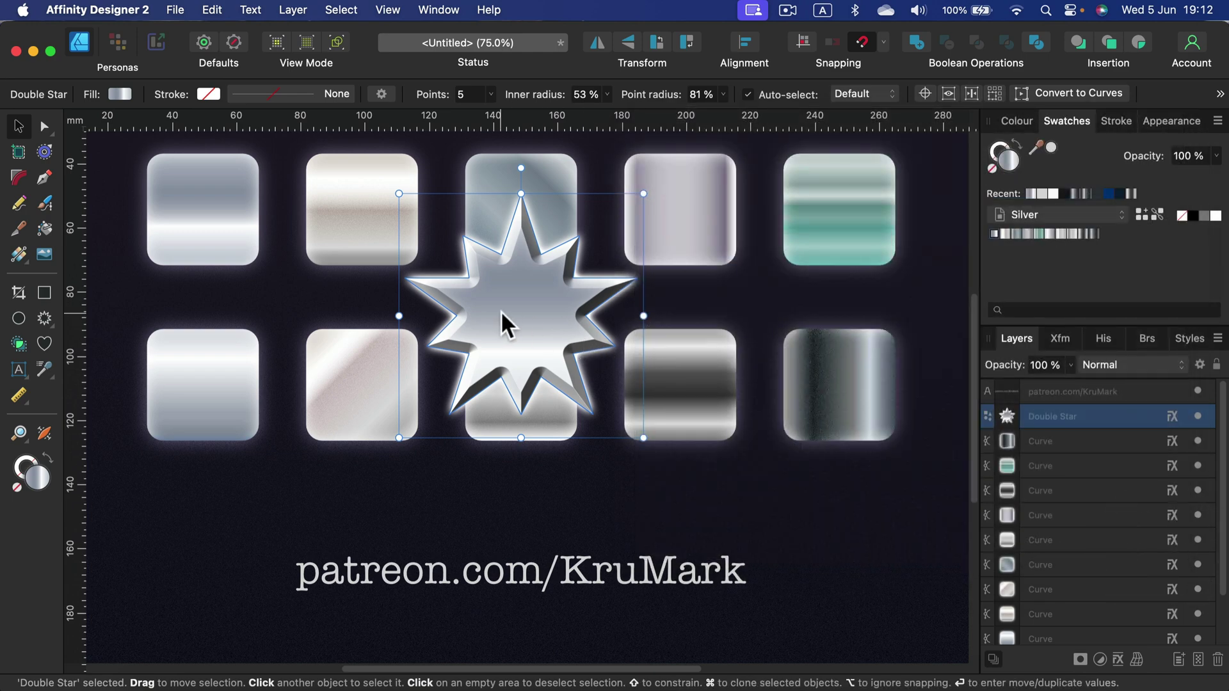
pyautogui.moveTo(501, 311); pyautogui.dragTo(553, 313)
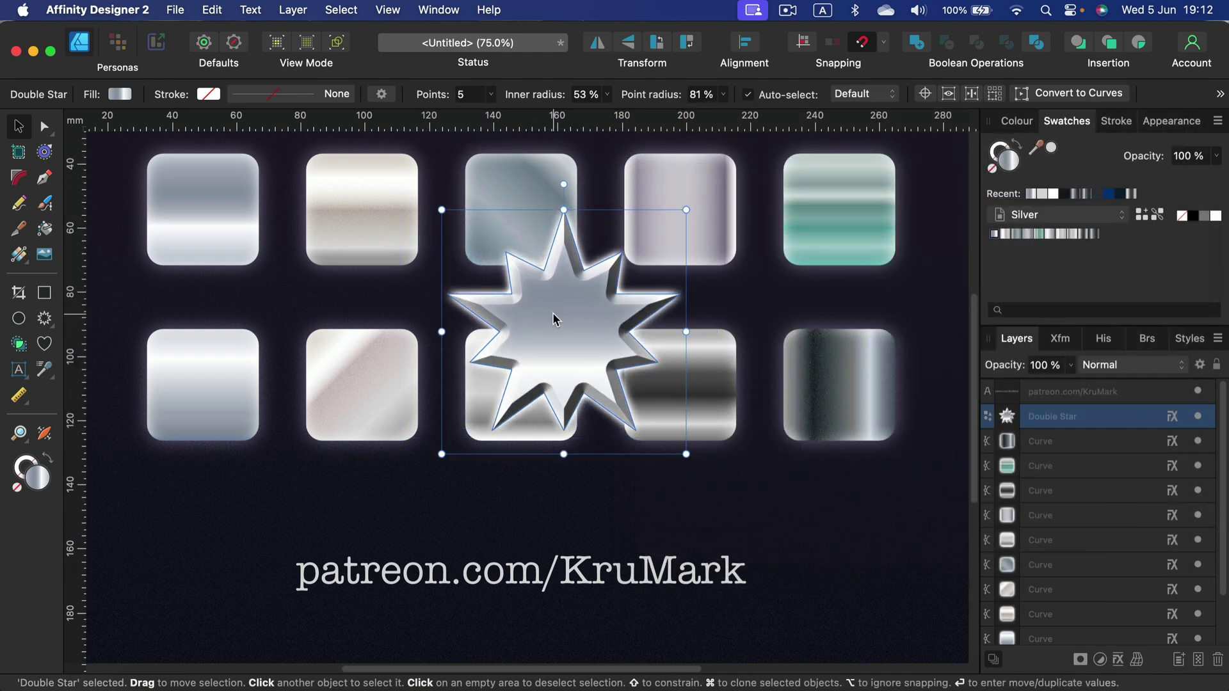
# Delete the star and add a darker stop to the top-left tile's gradient
pyautogui.press('Delete')
pyautogui.scroll(1, 550, 308)
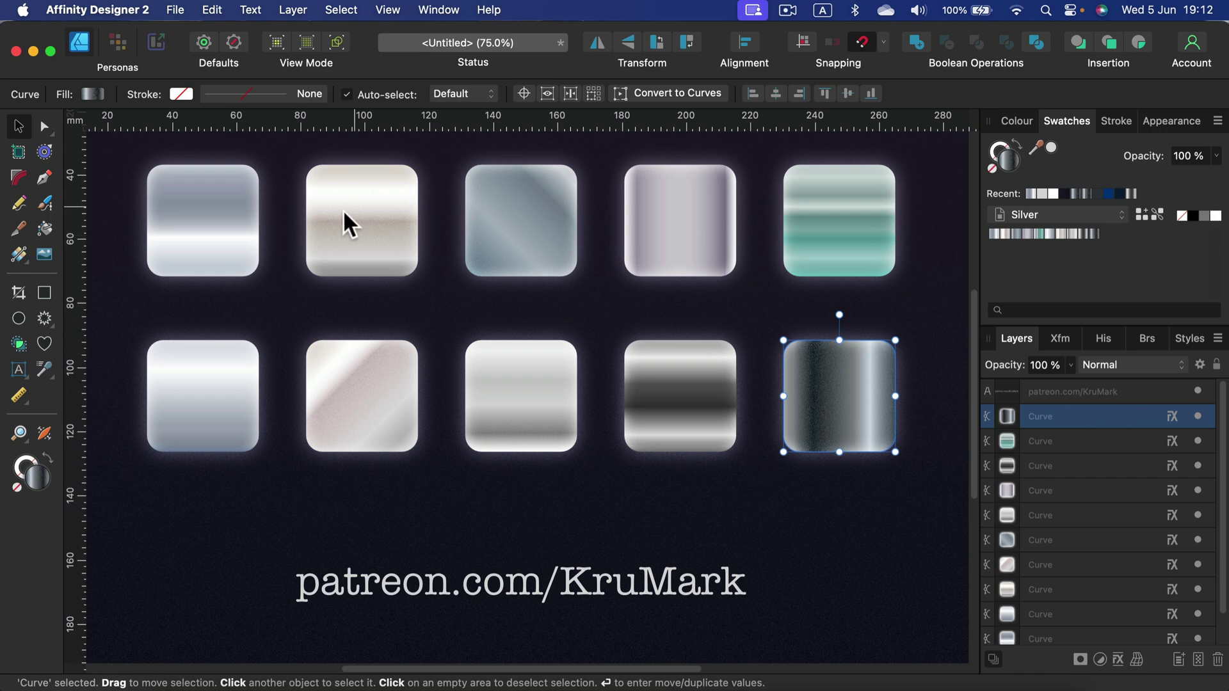
pyautogui.click(233, 221)
pyautogui.click(89, 90)
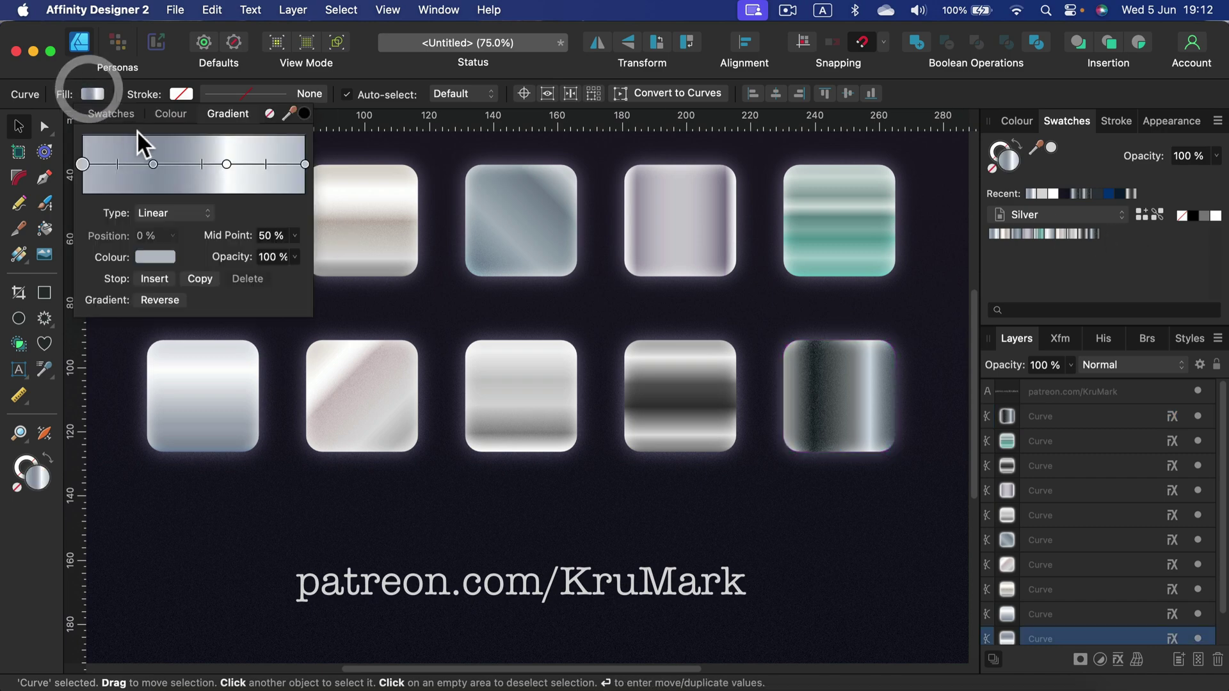
pyautogui.click(184, 164)
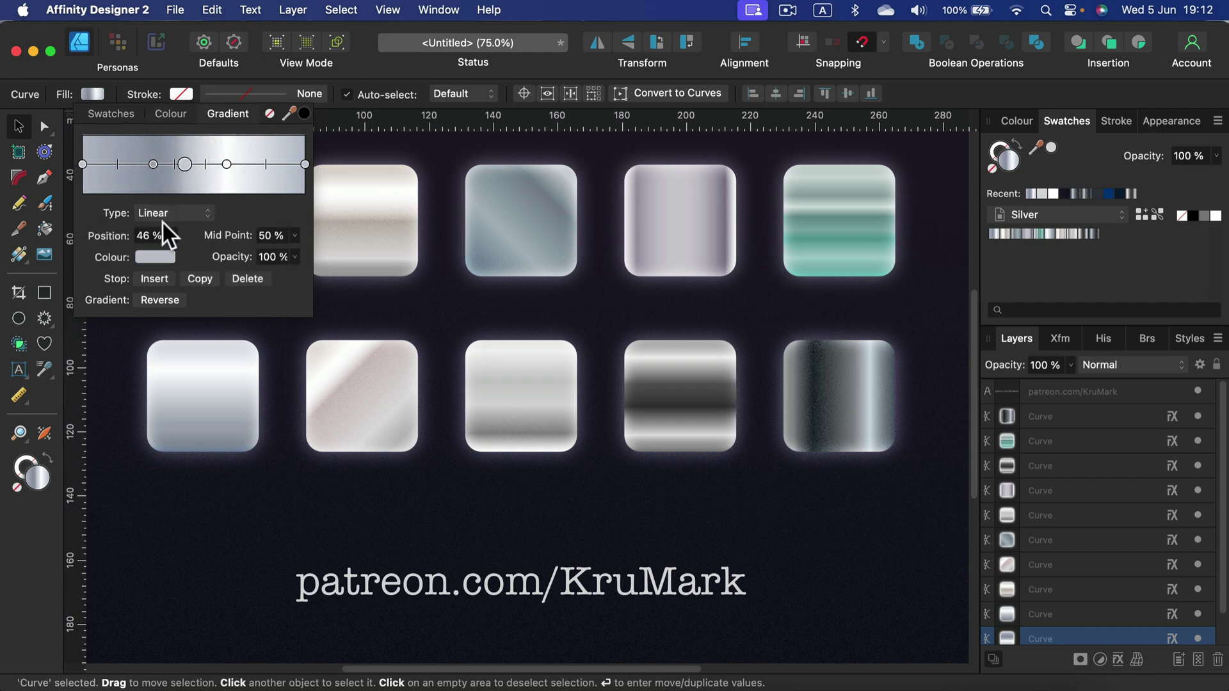
pyautogui.click(156, 256)
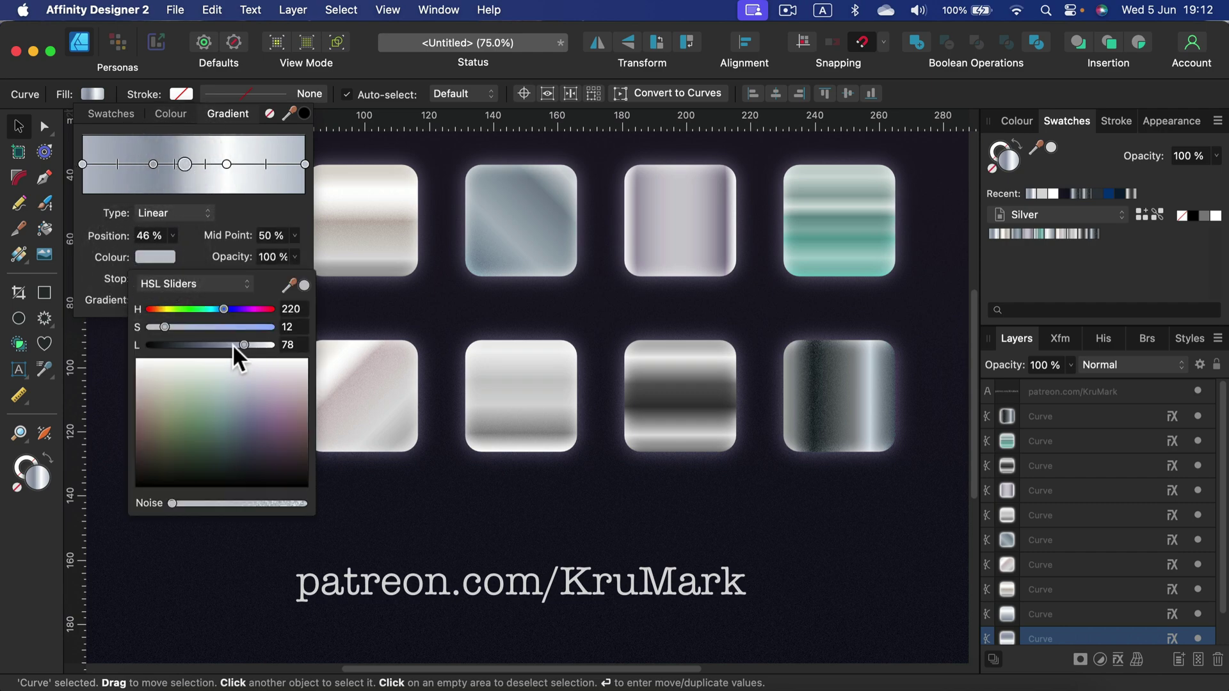
pyautogui.moveTo(233, 344); pyautogui.dragTo(228, 343)
pyautogui.moveTo(185, 166); pyautogui.dragTo(141, 164)
# Add a lighter gradient stop at 36% to the top-left tile
pyautogui.click(162, 164)
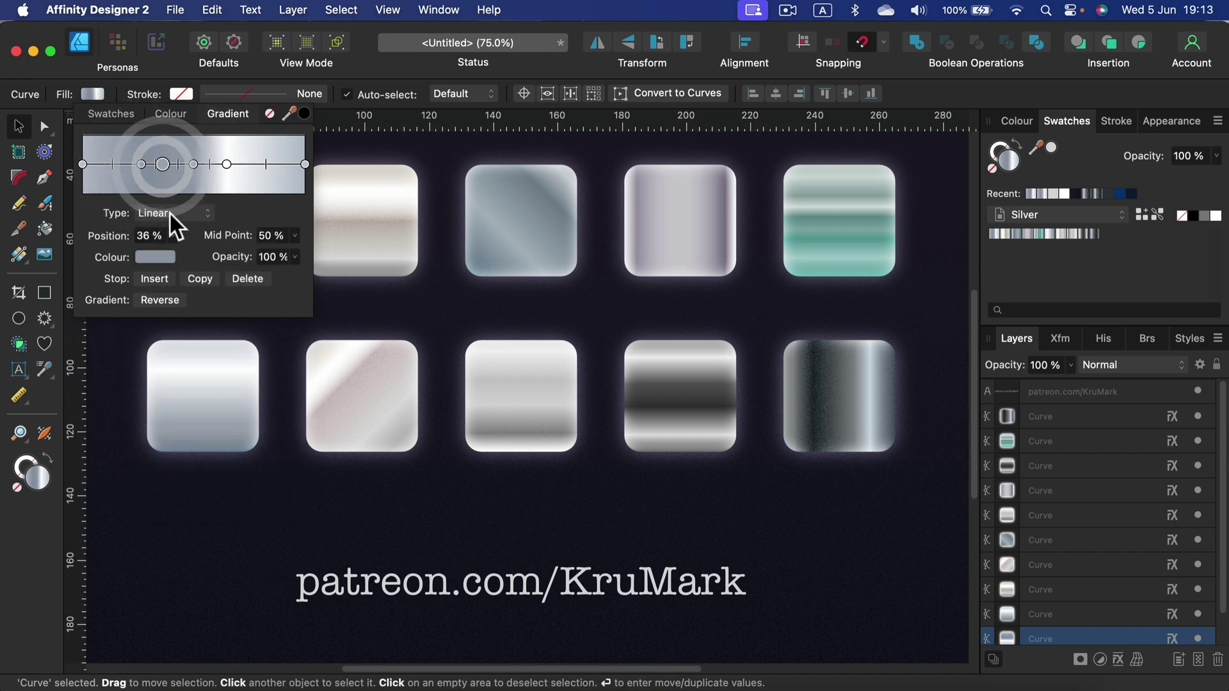
pyautogui.click(156, 257)
pyautogui.moveTo(238, 345); pyautogui.dragTo(255, 345)
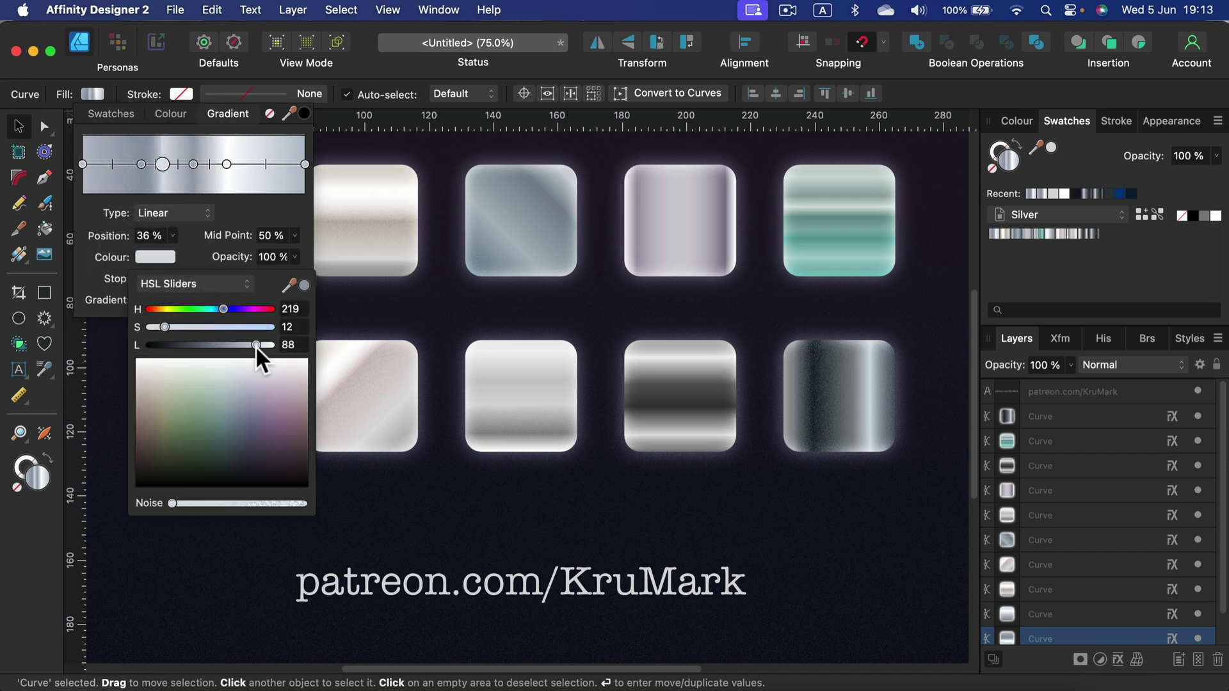
pyautogui.click(18, 127)
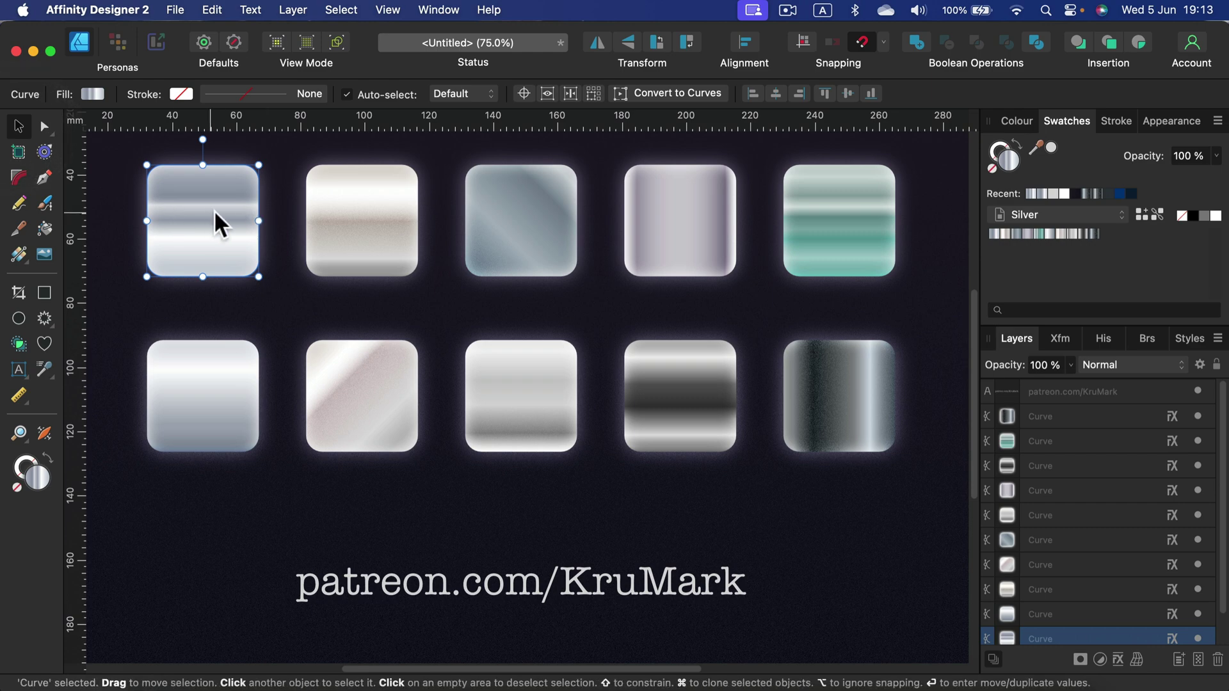
# Save the banded top-left gradient as a Silver swatch, undo it, then select the dark background
pyautogui.click(1143, 211)
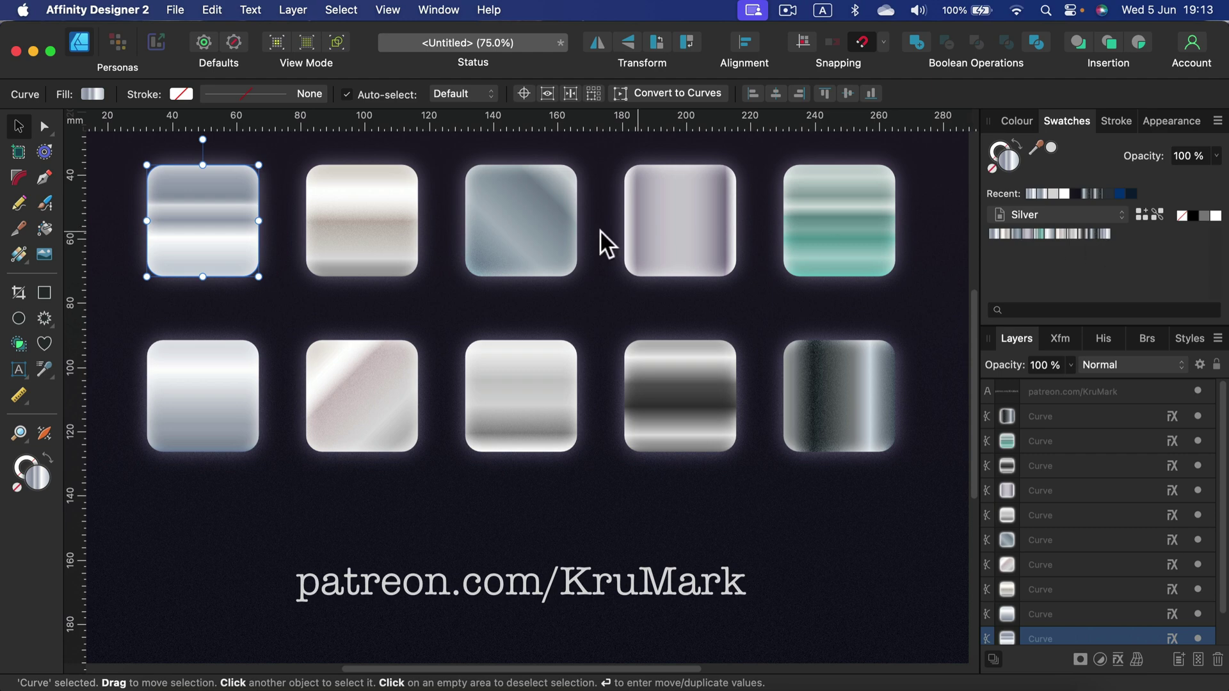
pyautogui.press('alt')
pyautogui.press('super+z')
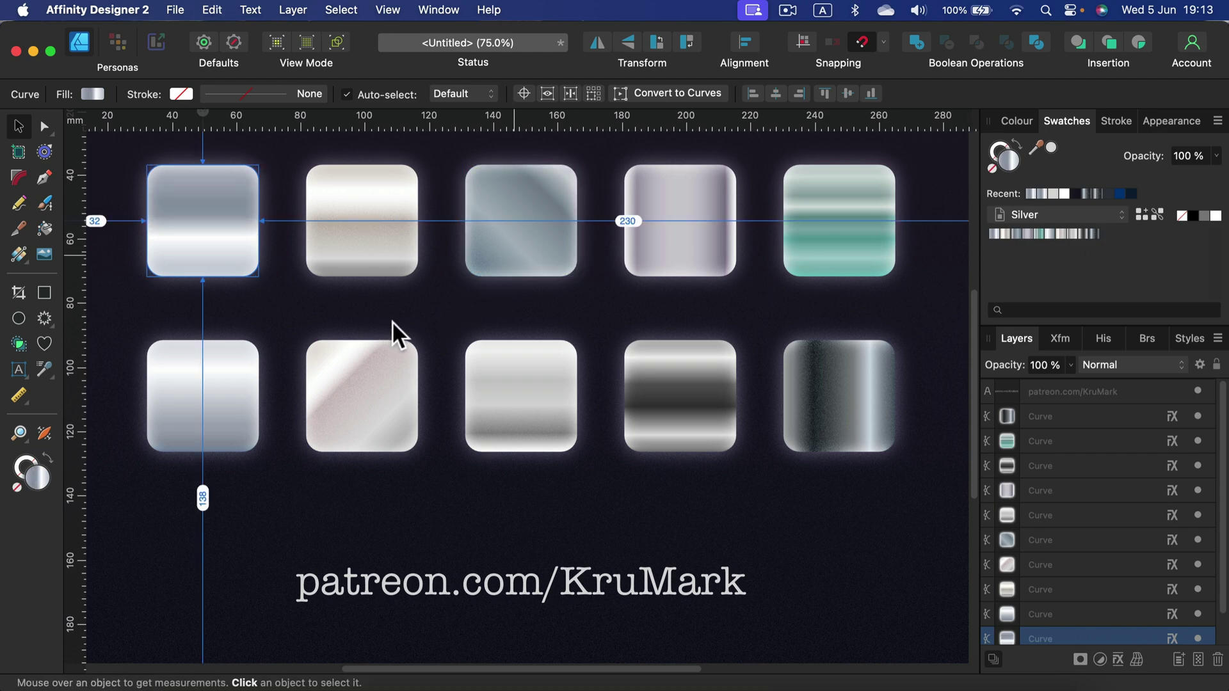
pyautogui.press('super+z')
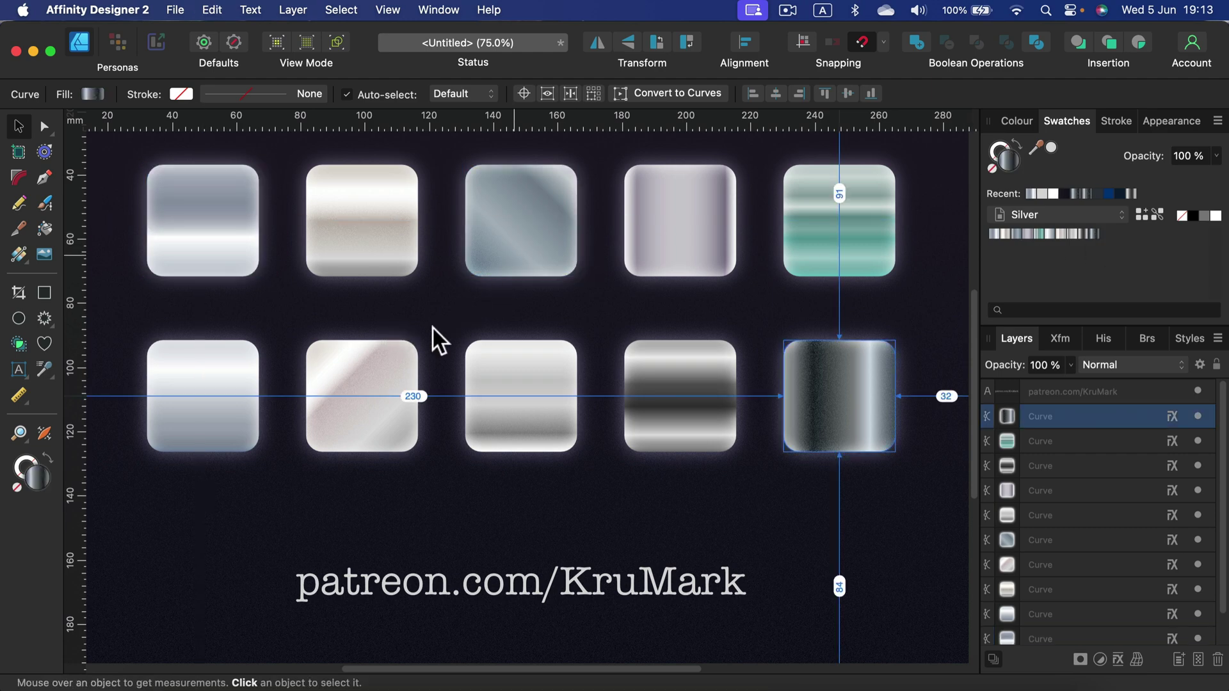
pyautogui.click(484, 308)
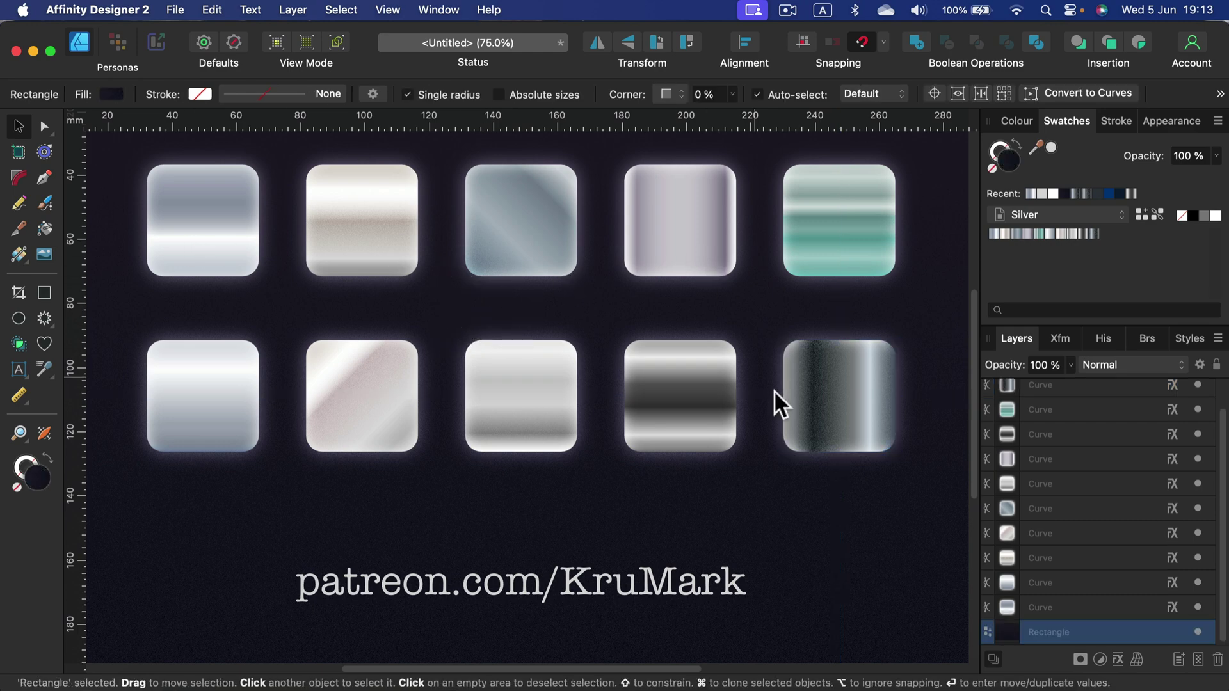